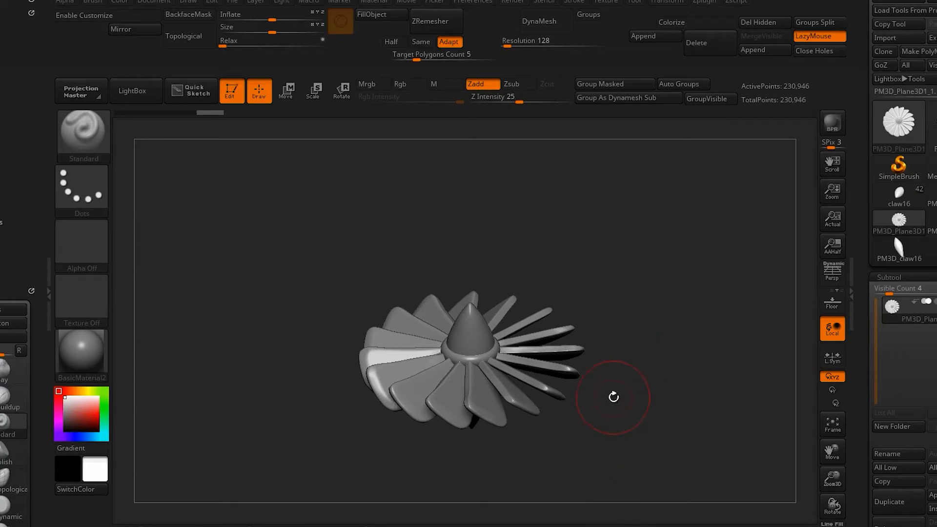
# Switch to the claw16 model and examine how the bladed fan sits inside its ring housing from several angles
pyautogui.moveTo(625, 365); pyautogui.dragTo(775, 306)
pyautogui.moveTo(916, 224)
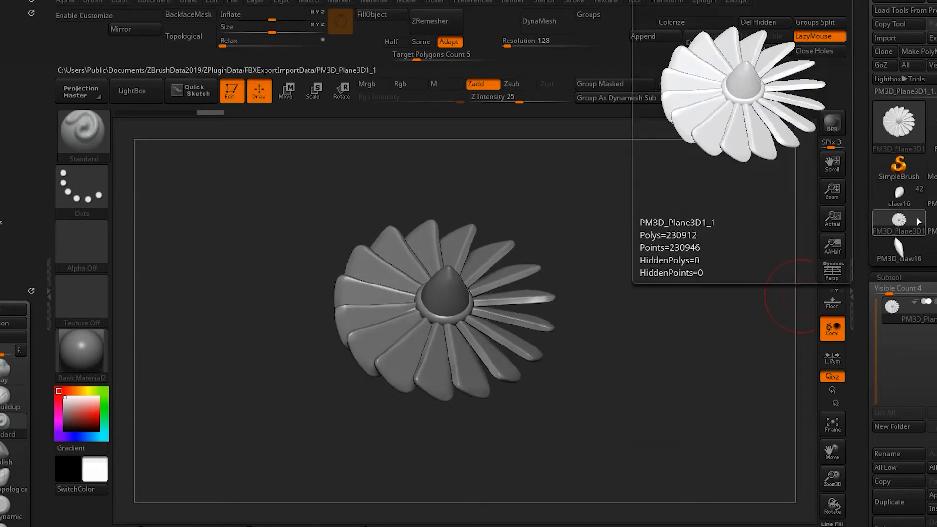
pyautogui.click(900, 250)
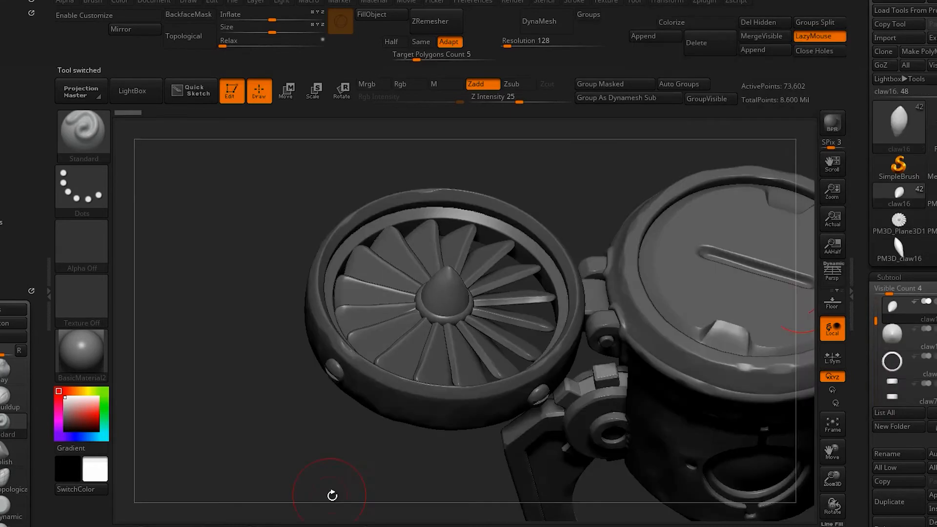
pyautogui.moveTo(386, 449); pyautogui.dragTo(553, 391)
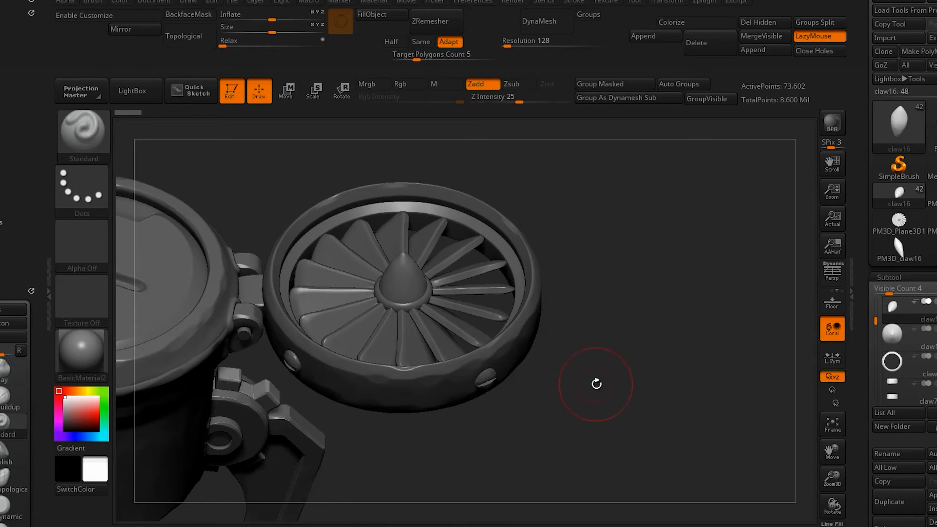
pyautogui.moveTo(621, 359); pyautogui.dragTo(581, 415)
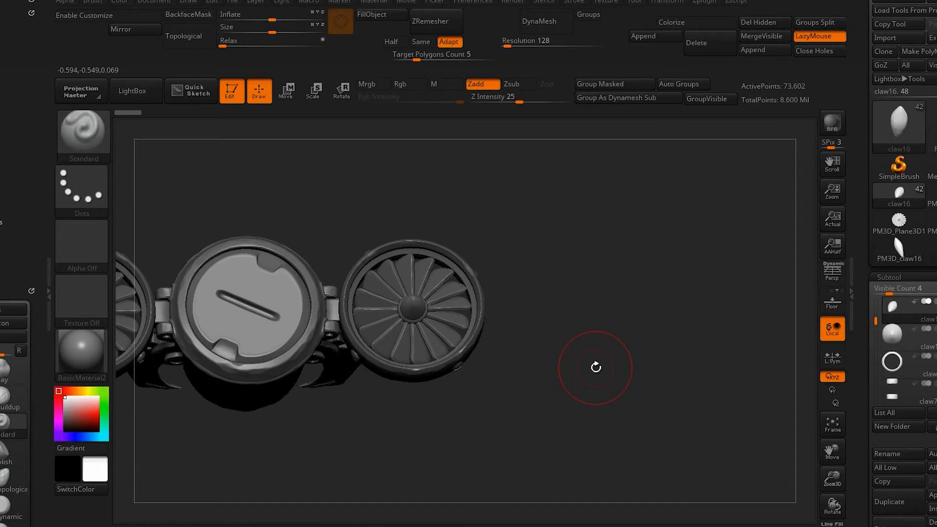
pyautogui.moveTo(481, 371); pyautogui.dragTo(529, 324)
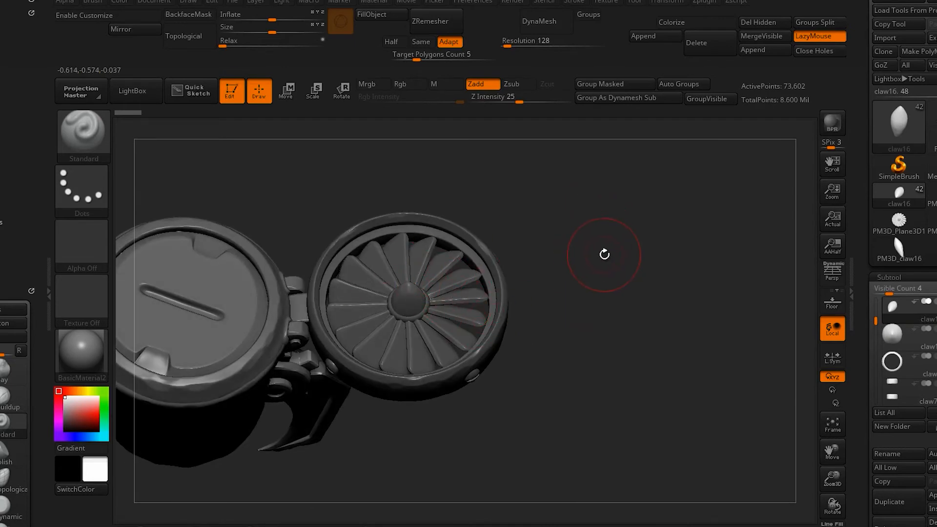
pyautogui.moveTo(599, 259); pyautogui.dragTo(565, 201)
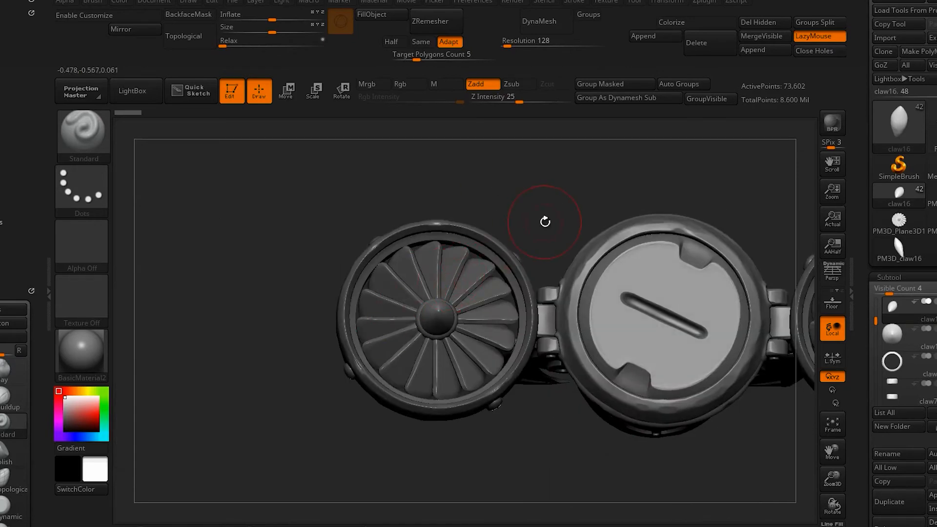
pyautogui.moveTo(557, 223); pyautogui.dragTo(378, 362)
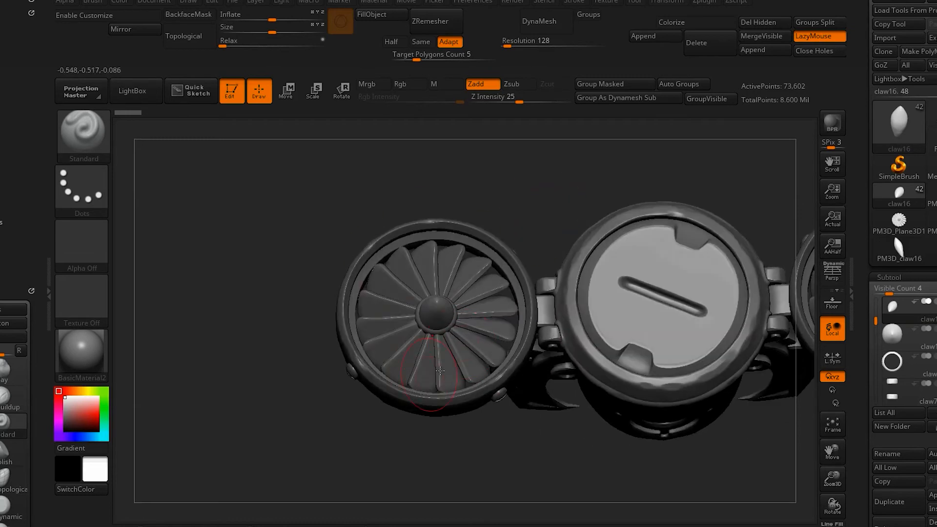
pyautogui.keyDown('shift'); pyautogui.moveTo(479, 456); pyautogui.dragTo(550, 446); pyautogui.keyUp('shift')
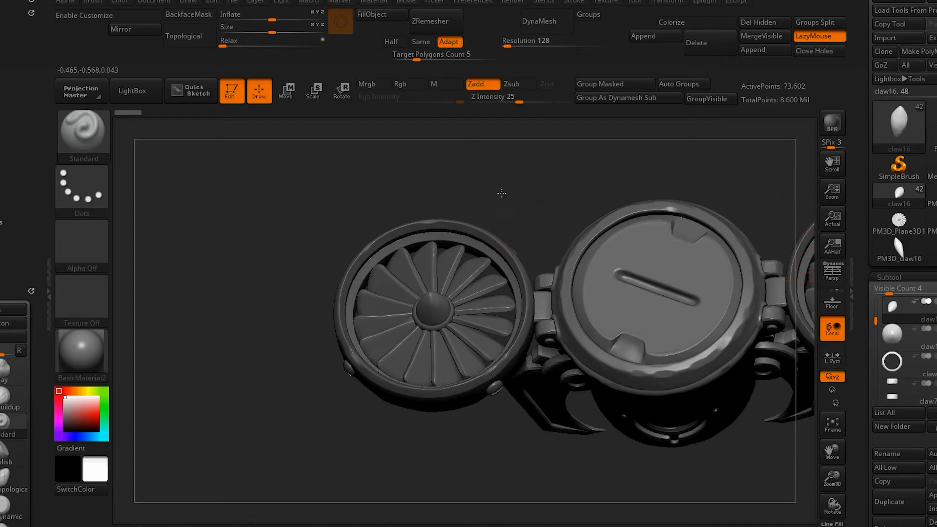
pyautogui.scroll(4, 586, 188)
pyautogui.moveTo(599, 189); pyautogui.dragTo(595, 196)
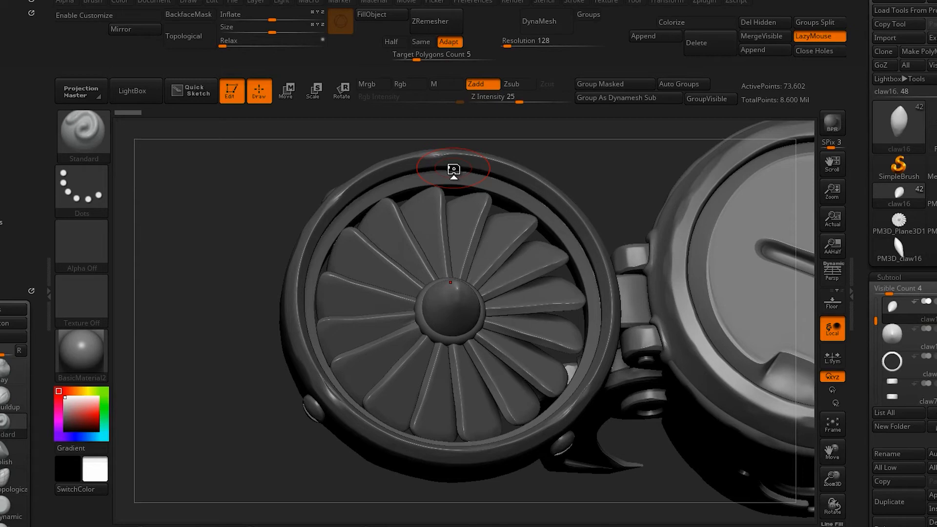
pyautogui.moveTo(600, 184)
pyautogui.mouseDown()
pyautogui.moveTo(607, 216)
pyautogui.moveTo(610, 205)
pyautogui.mouseUp()
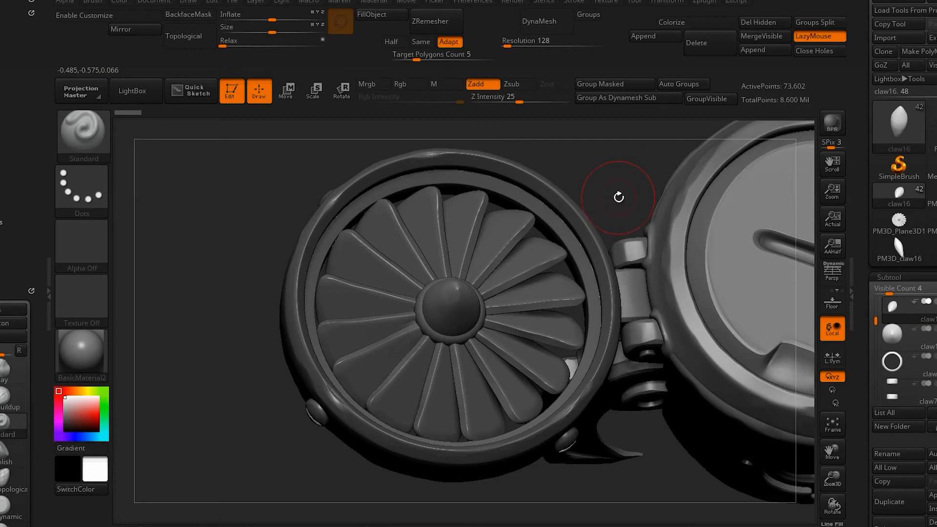
pyautogui.keyDown('alt'); pyautogui.moveTo(617, 190); pyautogui.dragTo(540, 308); pyautogui.keyUp('alt')
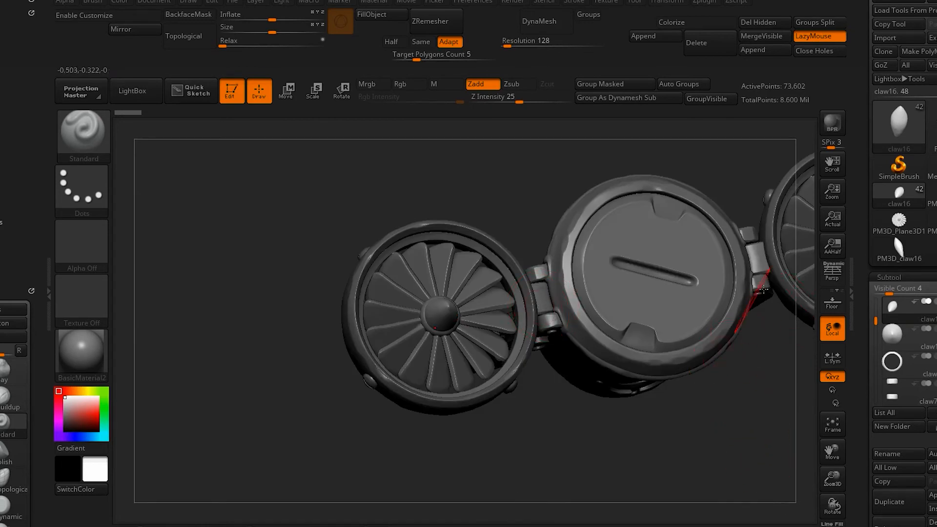
# Switch to TopoGun and examine the retopology spokes and rim outline already traced over the fan's blades
pyautogui.click(882, 220)
pyautogui.click(584, 374)
pyautogui.moveTo(566, 371); pyautogui.dragTo(691, 437)
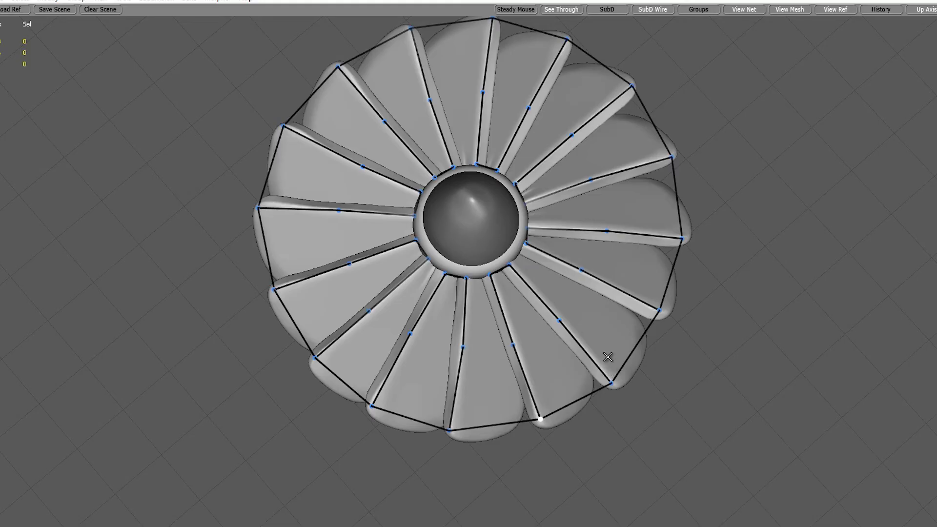
pyautogui.keyDown('alt'); pyautogui.moveTo(680, 447); pyautogui.dragTo(723, 404); pyautogui.keyUp('alt')
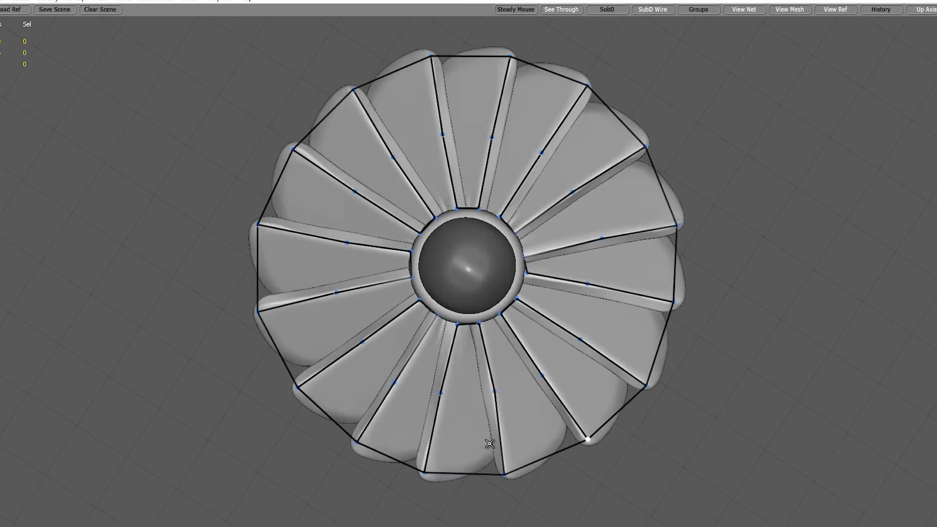
pyautogui.keyDown('alt'); pyautogui.moveTo(614, 457); pyautogui.dragTo(683, 436); pyautogui.keyUp('alt')
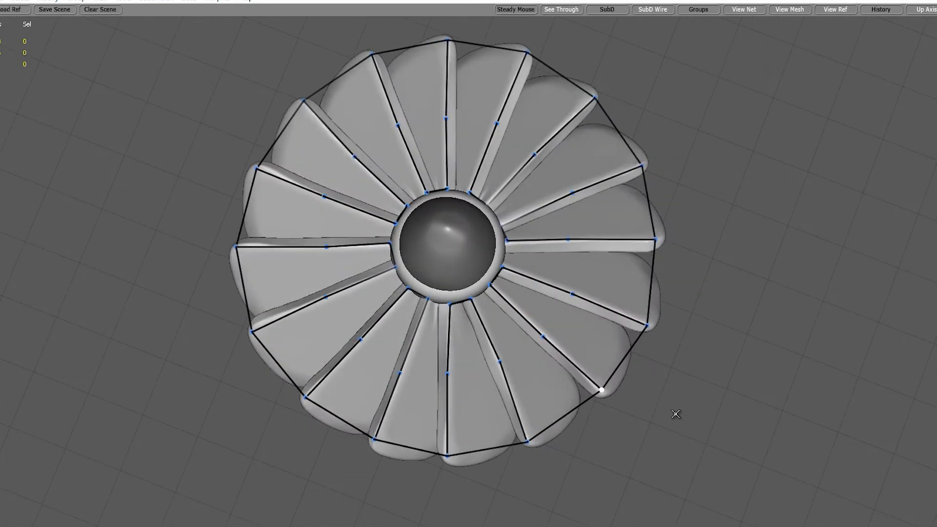
pyautogui.keyDown('alt'); pyautogui.moveTo(773, 472); pyautogui.dragTo(757, 460); pyautogui.keyUp('alt')
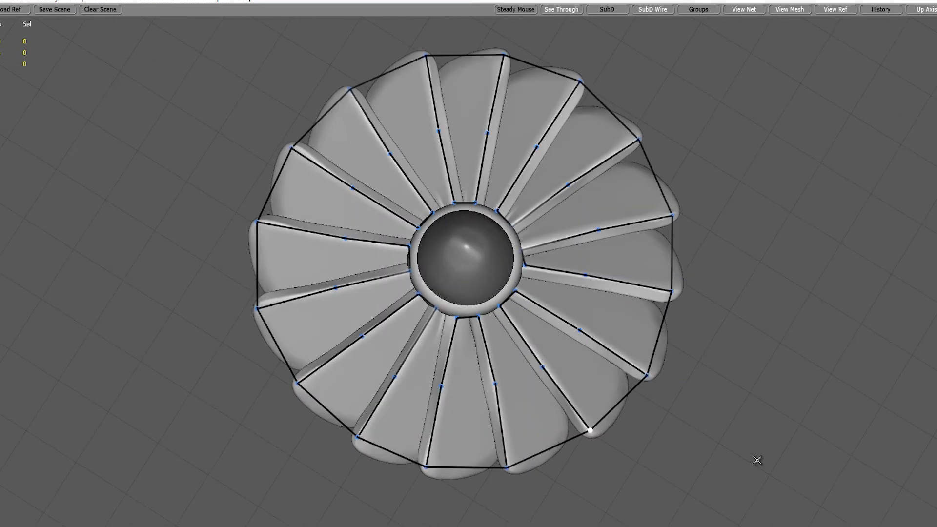
pyautogui.keyDown('alt'); pyautogui.moveTo(727, 462); pyautogui.dragTo(748, 429); pyautogui.keyUp('alt')
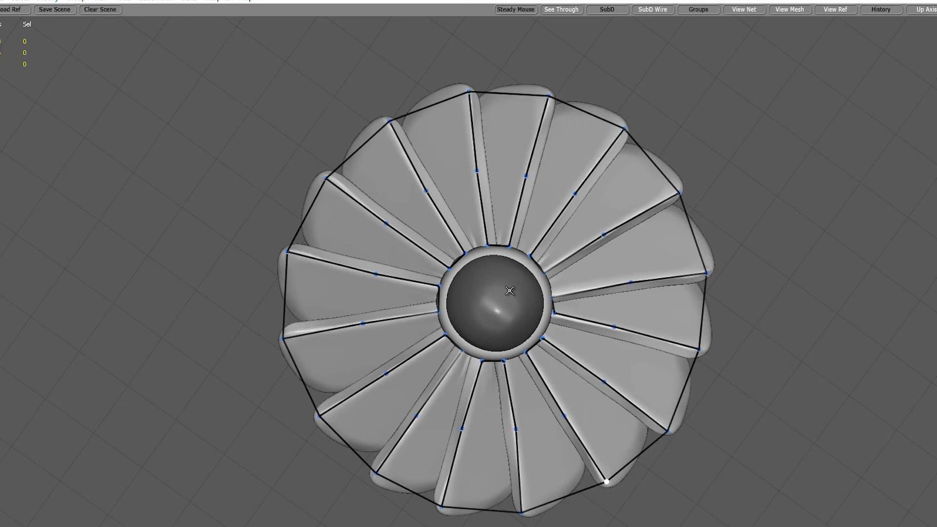
pyautogui.keyDown('alt'); pyautogui.moveTo(821, 400); pyautogui.dragTo(787, 361); pyautogui.keyUp('alt')
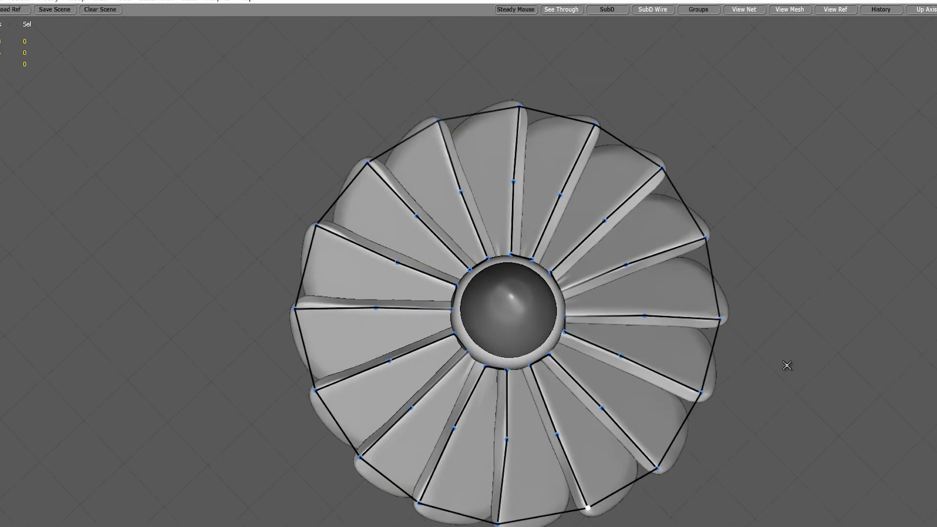
# Bridge the midpoints of all neighbouring spokes with edges around the fan, closing the outer ring of faces
pyautogui.click(636, 290)
pyautogui.click(614, 242)
pyautogui.click(582, 205)
pyautogui.click(537, 188)
pyautogui.click(479, 184)
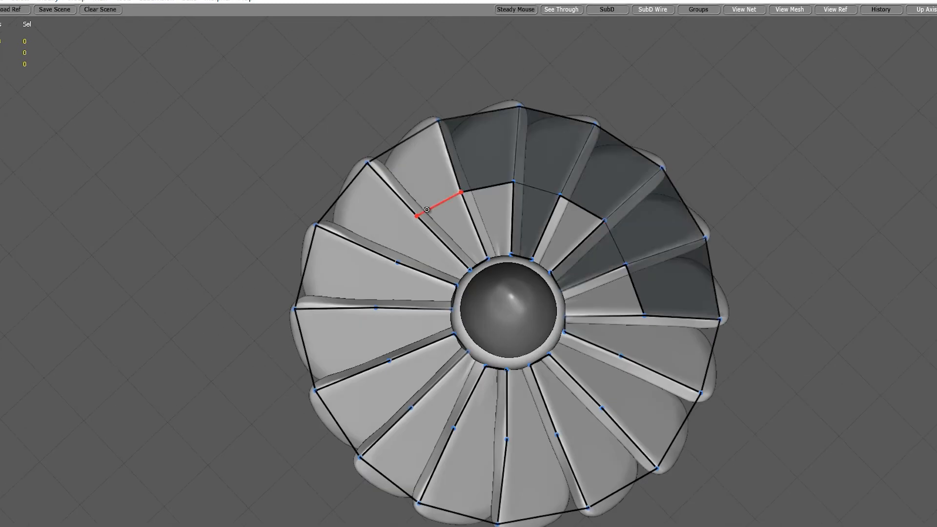
pyautogui.click(427, 209)
pyautogui.click(407, 239)
pyautogui.click(387, 285)
pyautogui.click(382, 334)
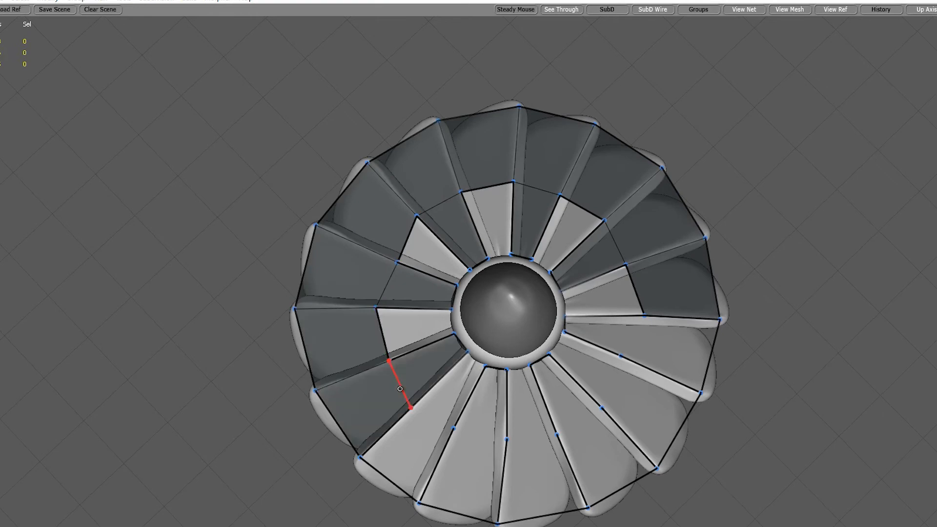
pyautogui.click(399, 384)
pyautogui.click(432, 417)
pyautogui.click(480, 434)
pyautogui.click(532, 437)
pyautogui.click(579, 421)
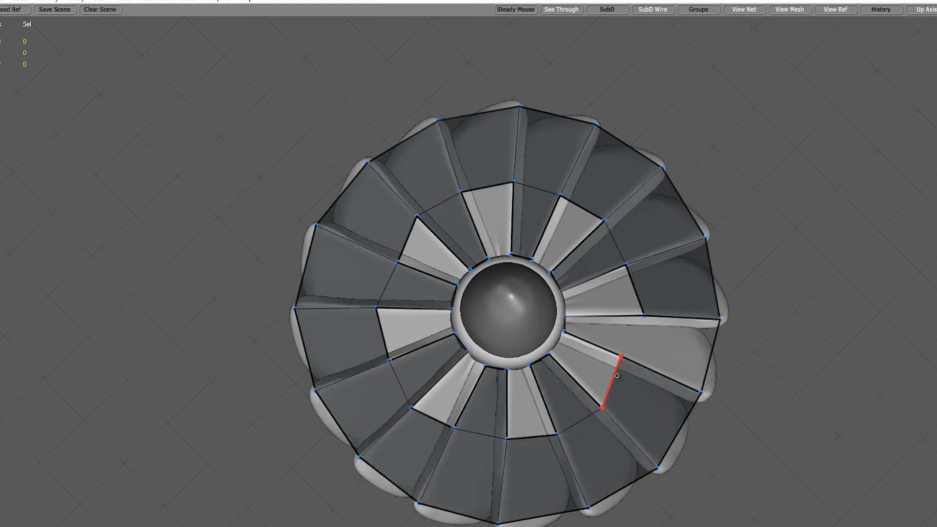
pyautogui.click(633, 343)
# Adjust individual vertices on the middle ring and one blade-tip vertex on the rim to follow the blades
pyautogui.press('w')
pyautogui.moveTo(620, 358); pyautogui.dragTo(579, 391)
pyautogui.moveTo(393, 267); pyautogui.dragTo(387, 264)
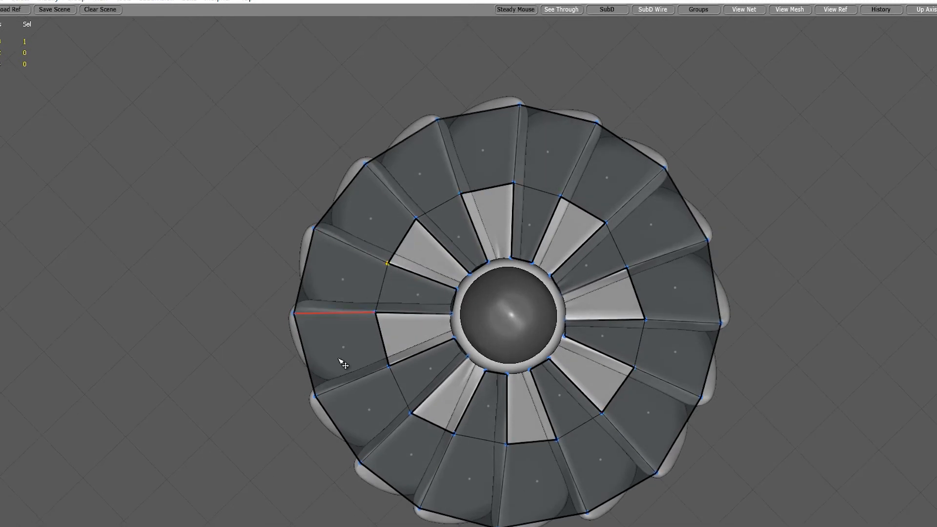
pyautogui.keyDown('alt'); pyautogui.moveTo(575, 449); pyautogui.dragTo(578, 451); pyautogui.keyUp('alt')
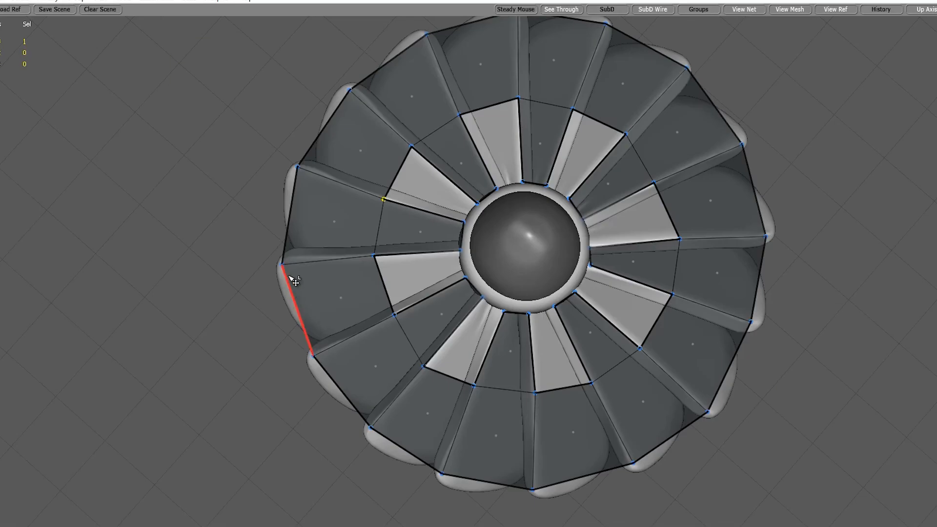
pyautogui.moveTo(313, 355); pyautogui.dragTo(376, 311)
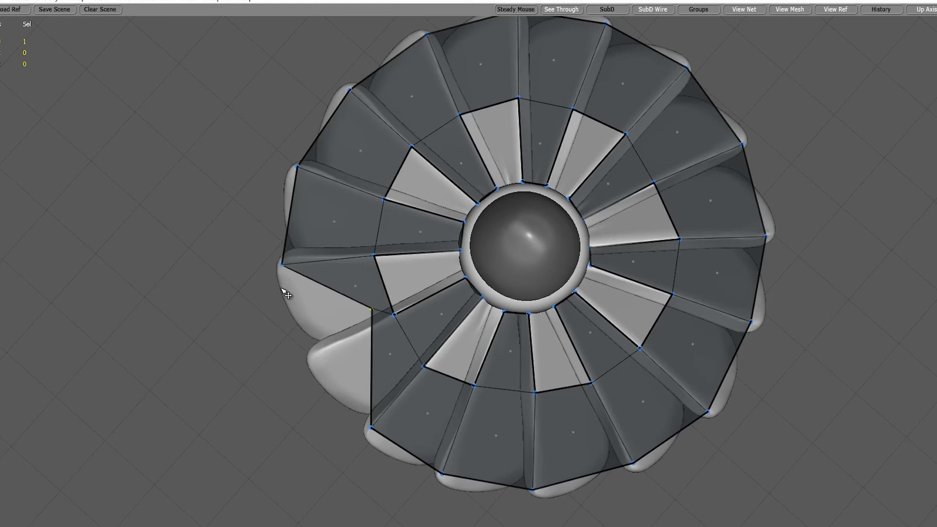
pyautogui.moveTo(367, 325); pyautogui.dragTo(310, 362)
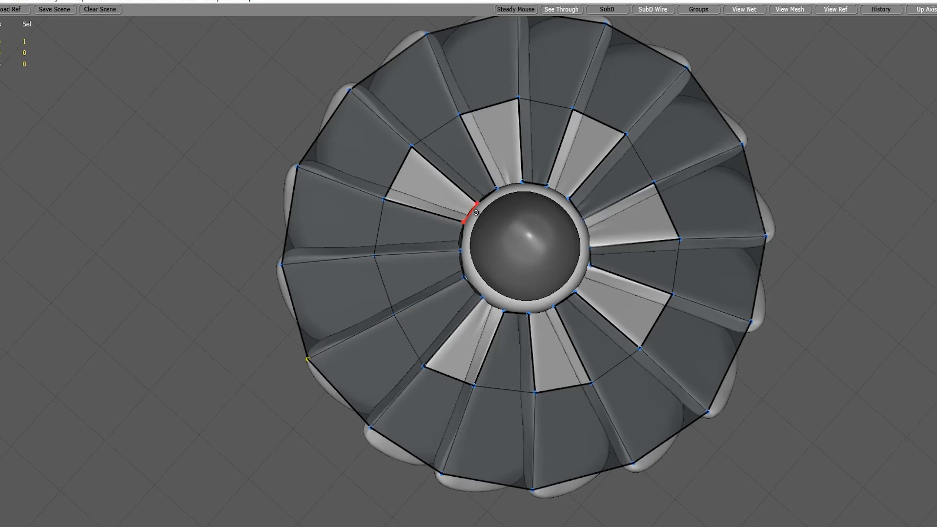
# Bridge the open inner edges around the hub to fill the remaining gaps in the inner ring of faces
pyautogui.moveTo(546, 185)
pyautogui.mouseDown(button='right')
pyautogui.moveTo(583, 221)
pyautogui.moveTo(483, 298)
pyautogui.mouseUp(button='right')
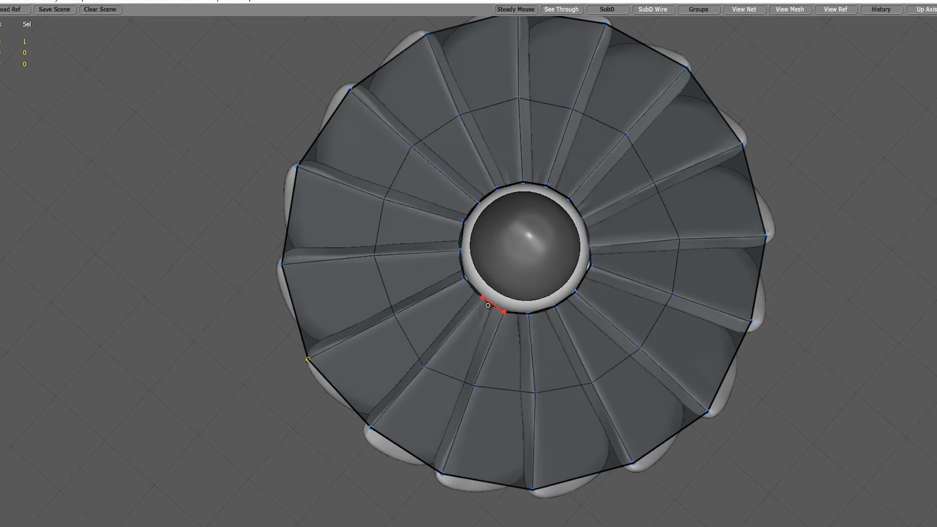
pyautogui.keyDown('alt'); pyautogui.moveTo(504, 375); pyautogui.dragTo(515, 264); pyautogui.keyUp('alt')
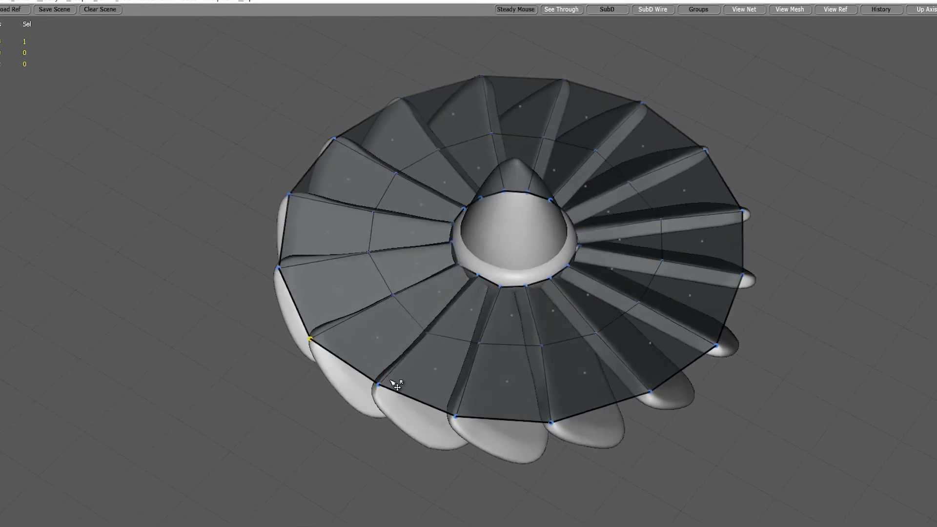
pyautogui.keyDown('alt'); pyautogui.moveTo(394, 374); pyautogui.dragTo(377, 392); pyautogui.keyUp('alt')
pyautogui.keyDown('alt'); pyautogui.moveTo(429, 349); pyautogui.dragTo(408, 376); pyautogui.keyUp('alt')
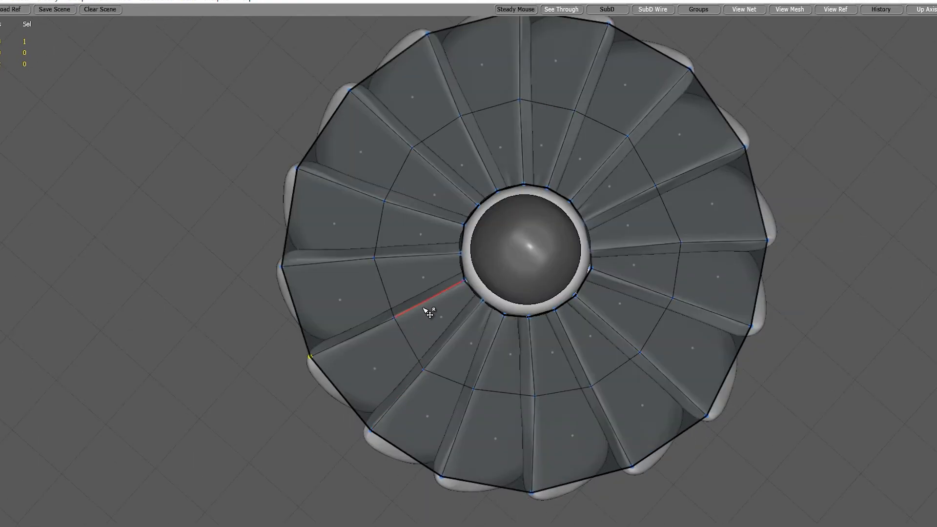
pyautogui.keyDown('alt'); pyautogui.moveTo(397, 329); pyautogui.dragTo(429, 418); pyautogui.keyUp('alt')
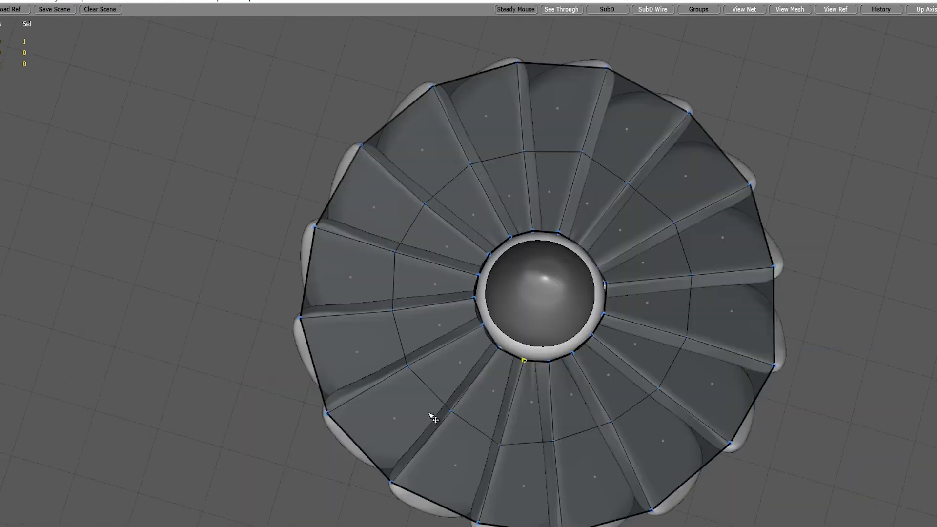
pyautogui.keyDown('alt'); pyautogui.keyDown('shift'); pyautogui.moveTo(479, 387); pyautogui.dragTo(449, 394); pyautogui.keyUp('shift'); pyautogui.keyUp('alt')
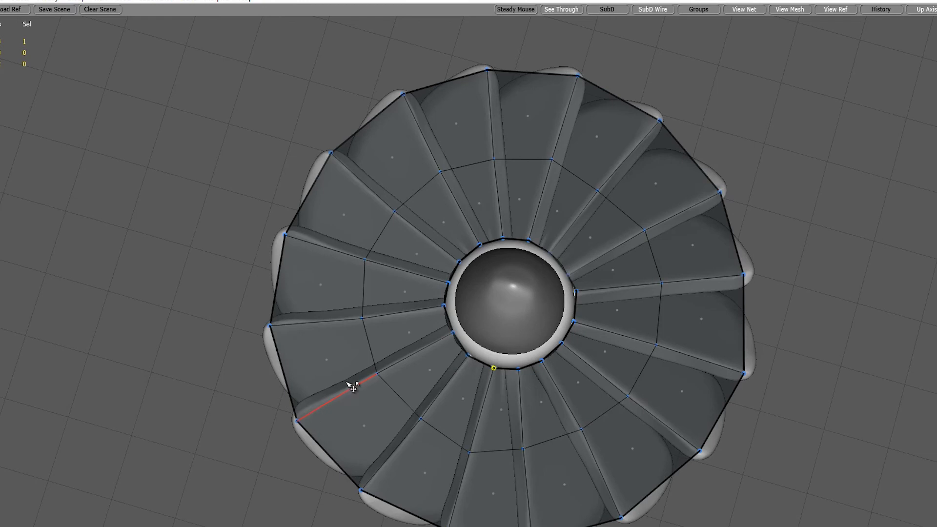
pyautogui.keyDown('alt'); pyautogui.keyDown('shift'); pyautogui.moveTo(601, 504); pyautogui.dragTo(604, 332); pyautogui.keyUp('shift'); pyautogui.keyUp('alt')
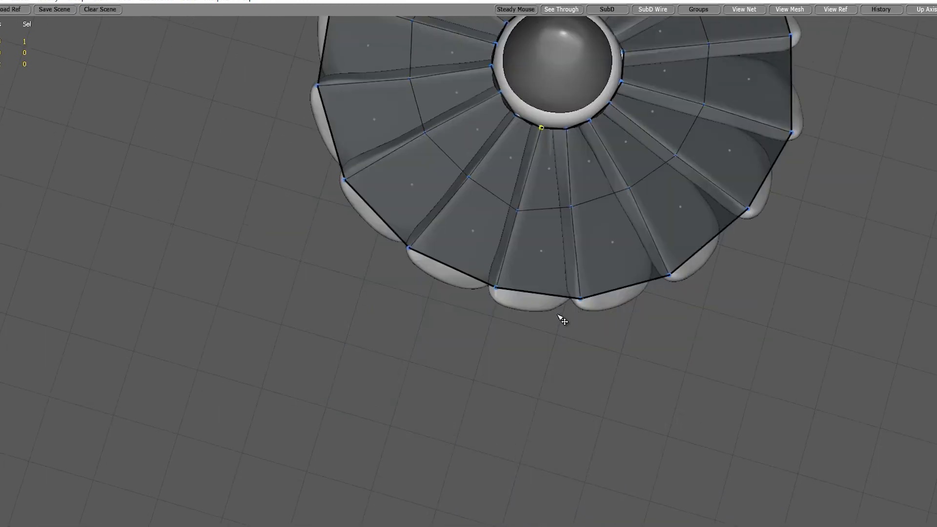
pyautogui.keyDown('alt'); pyautogui.keyDown('shift'); pyautogui.moveTo(512, 315); pyautogui.dragTo(437, 461); pyautogui.keyUp('shift'); pyautogui.keyUp('alt')
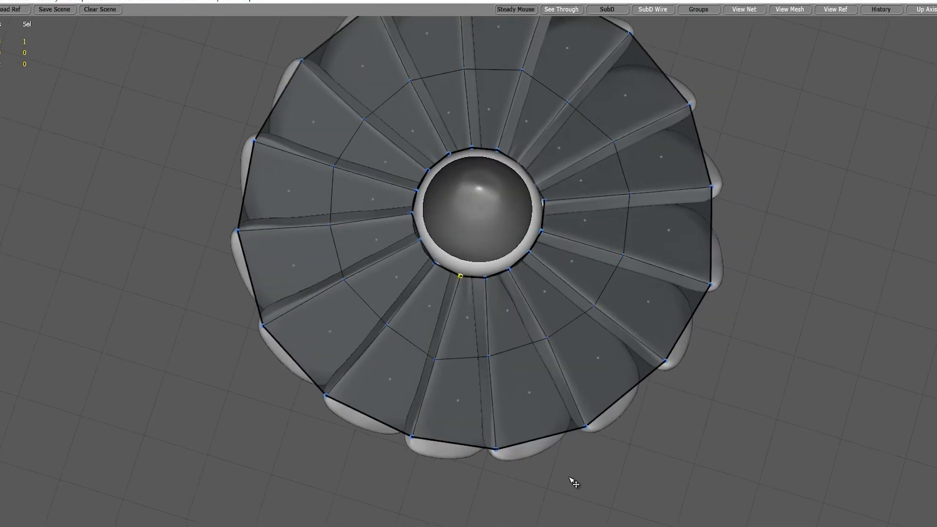
# Trace a closed outline around the rim on the fan's opposite side, placing one vertex at each blade tip
pyautogui.keyDown('alt'); pyautogui.moveTo(560, 507); pyautogui.dragTo(553, 471); pyautogui.keyUp('alt')
pyautogui.moveTo(527, 312); pyautogui.dragTo(530, 335, button='middle')
pyautogui.keyDown('alt'); pyautogui.moveTo(506, 335); pyautogui.dragTo(528, 342, button='right'); pyautogui.keyUp('alt')
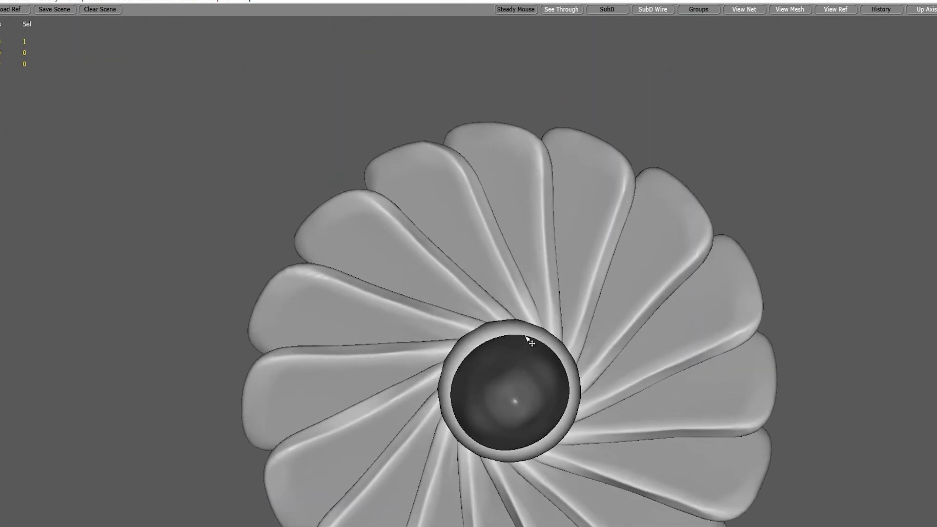
pyautogui.click(543, 142)
pyautogui.click(625, 171)
pyautogui.click(709, 240)
pyautogui.click(760, 316)
pyautogui.click(758, 424)
pyautogui.keyDown('alt'); pyautogui.moveTo(766, 438); pyautogui.dragTo(755, 373, button='middle'); pyautogui.keyUp('alt')
pyautogui.click(757, 361)
pyautogui.click(685, 437)
pyautogui.click(600, 481)
pyautogui.click(505, 489)
pyautogui.click(416, 459)
pyautogui.click(340, 393)
pyautogui.click(295, 308)
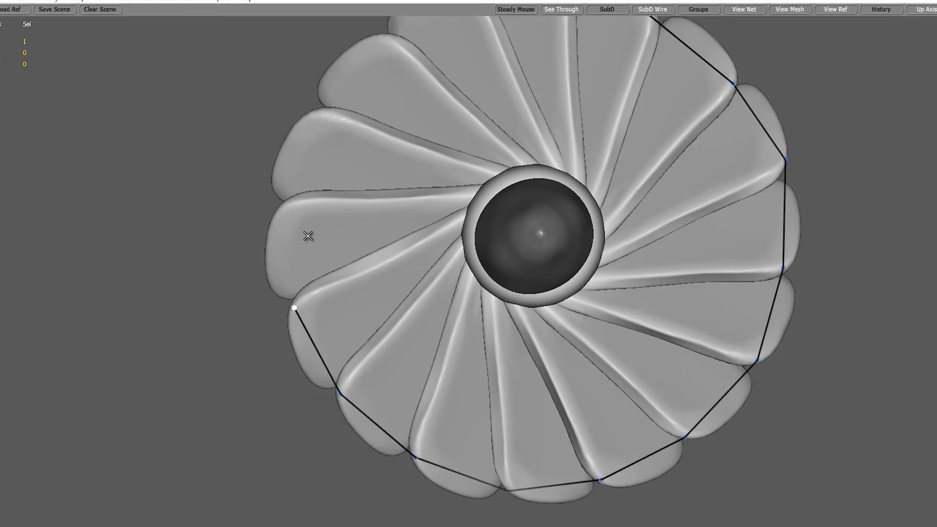
pyautogui.click(283, 209)
pyautogui.click(316, 117)
pyautogui.keyDown('alt'); pyautogui.moveTo(366, 113); pyautogui.dragTo(371, 211, button='middle'); pyautogui.keyUp('alt')
pyautogui.click(374, 207)
pyautogui.moveTo(454, 163); pyautogui.dragTo(451, 157)
# Reposition the new outline's vertex onto the corner of its blade tip, just before the outline's last vertex
pyautogui.press('w')
pyautogui.click(371, 210)
pyautogui.click(375, 205)
pyautogui.moveTo(377, 210); pyautogui.dragTo(372, 206)
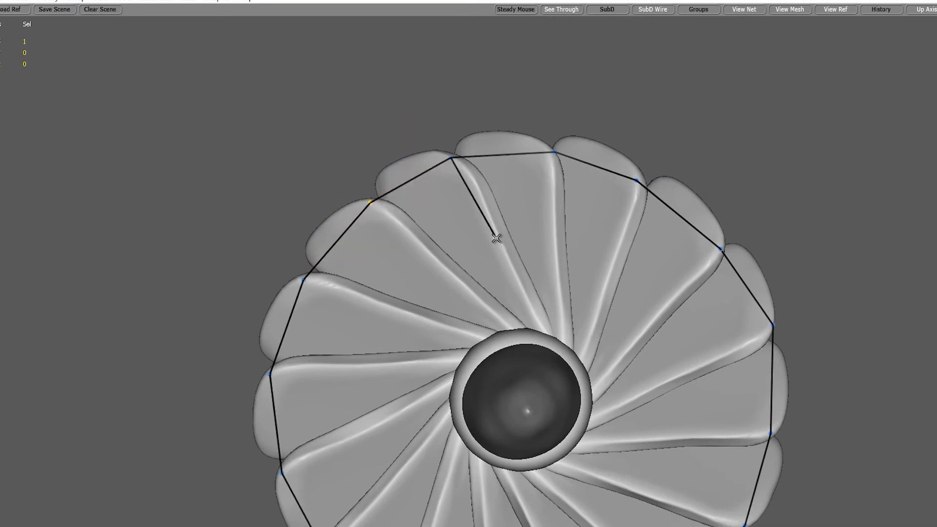
# Trace a closed middle ring around the fan halfway along the blades, placing one vertex on each blade ridge
pyautogui.moveTo(555, 250)
pyautogui.mouseDown()
pyautogui.moveTo(654, 301)
pyautogui.moveTo(705, 376)
pyautogui.moveTo(689, 437)
pyautogui.moveTo(619, 453)
pyautogui.mouseUp()
pyautogui.moveTo(499, 485); pyautogui.dragTo(462, 483)
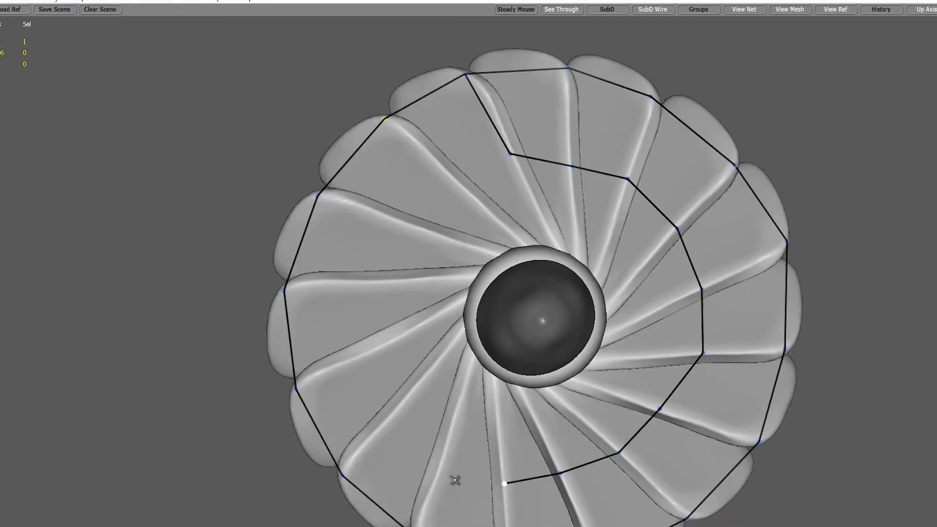
pyautogui.moveTo(386, 413)
pyautogui.mouseDown()
pyautogui.moveTo(408, 401)
pyautogui.moveTo(383, 355)
pyautogui.moveTo(385, 287)
pyautogui.moveTo(397, 264)
pyautogui.mouseUp()
pyautogui.moveTo(415, 229); pyautogui.dragTo(450, 178)
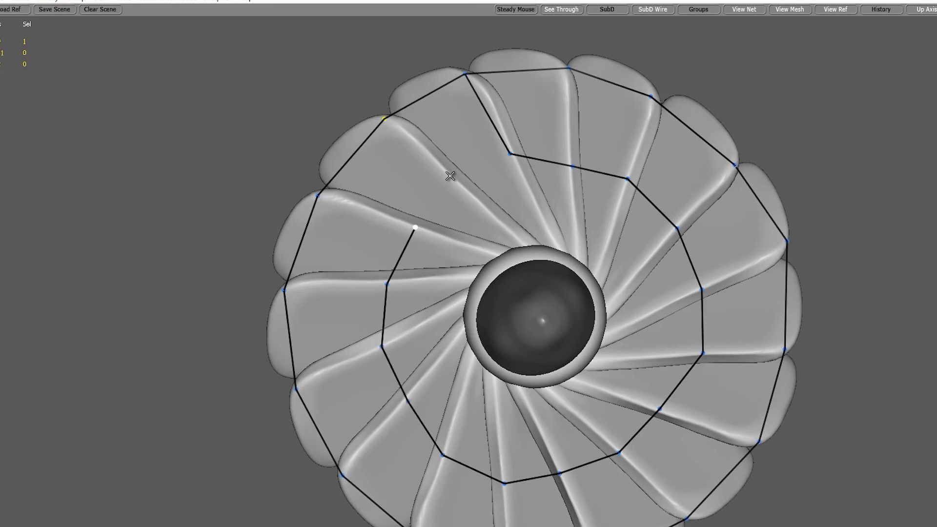
pyautogui.click(509, 154)
# Trace a closed ring of vertices around the hub, one at the root of each blade
pyautogui.moveTo(505, 486); pyautogui.dragTo(505, 388, button='middle')
pyautogui.moveTo(509, 386); pyautogui.dragTo(508, 378)
pyautogui.moveTo(567, 375); pyautogui.dragTo(569, 370)
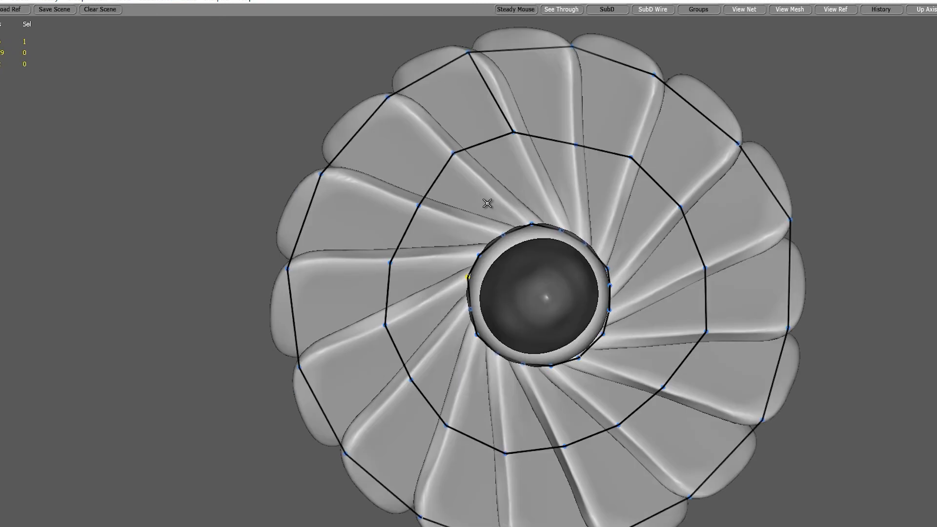
# Bridge the rim outline to the middle ring with quad faces, working counterclockwise from the upper blades
pyautogui.click(425, 130)
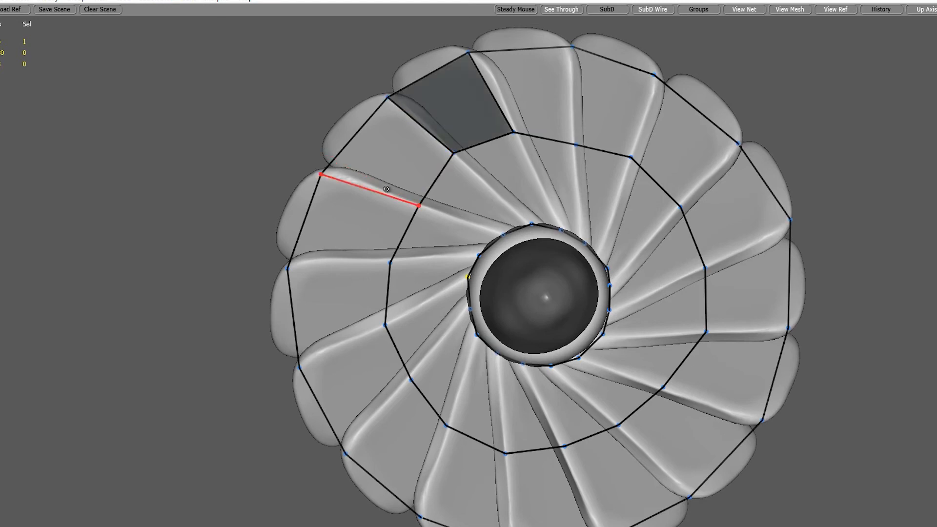
pyautogui.click(386, 190)
pyautogui.click(352, 249)
pyautogui.click(341, 345)
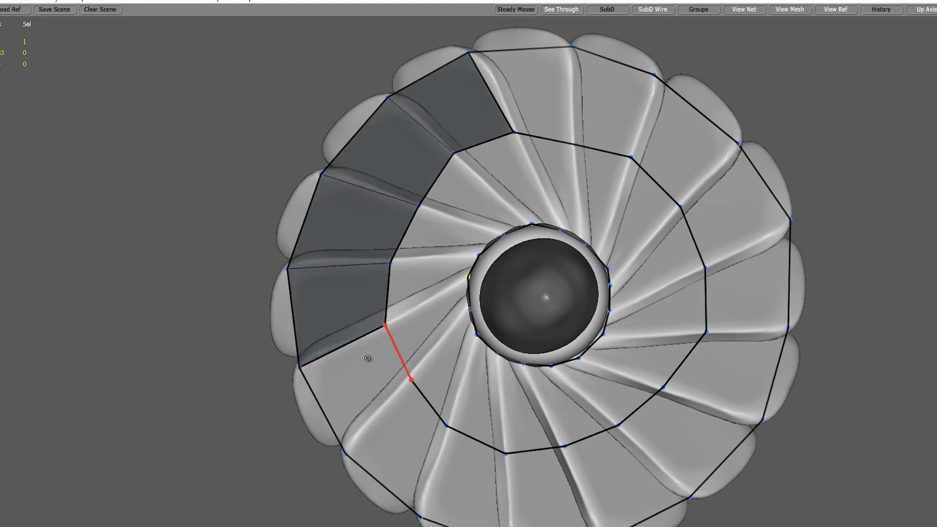
pyautogui.click(366, 405)
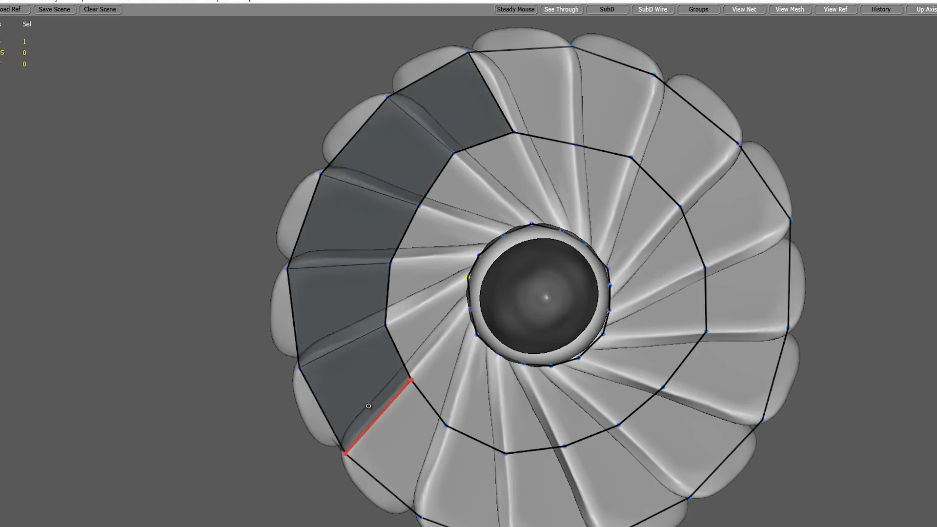
pyautogui.click(426, 503)
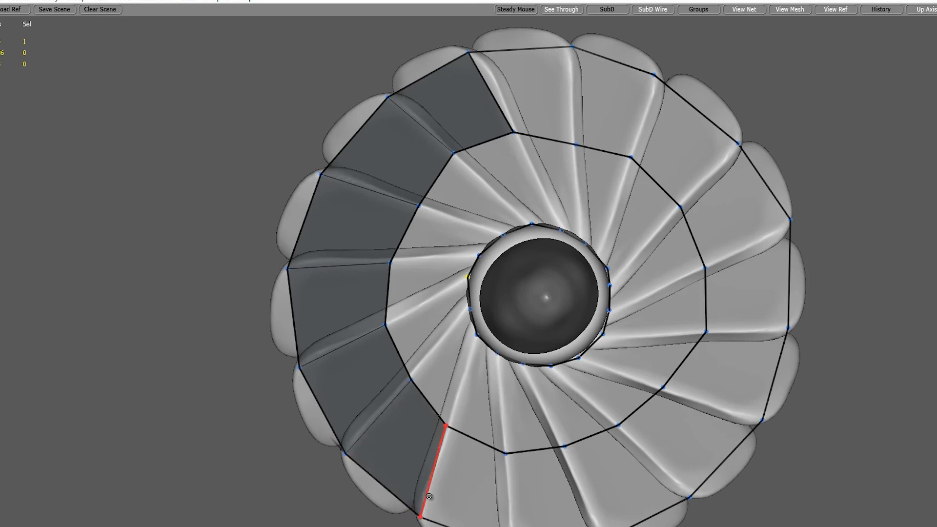
pyautogui.click(496, 499)
# Undo the last faces bridged on the upper blades, and fill the remaining gaps to complete the outer ring of faces
pyautogui.click(571, 98)
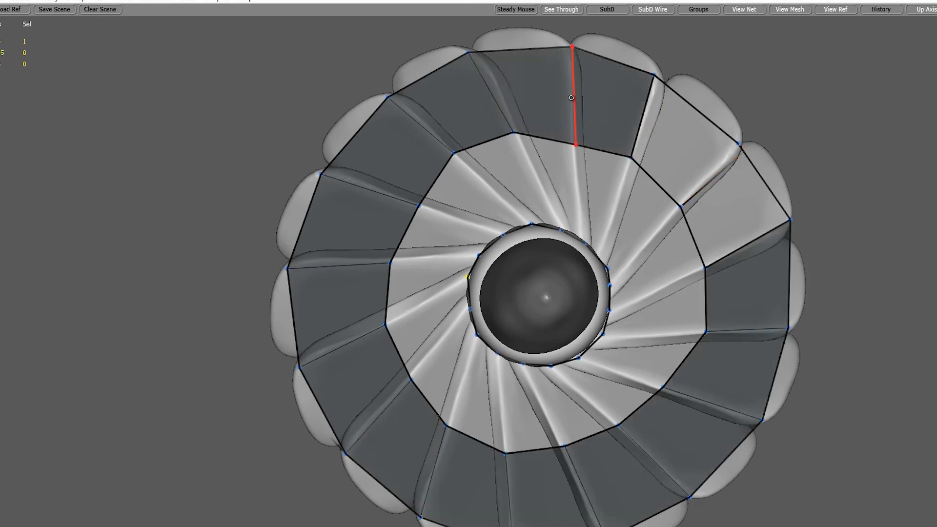
pyautogui.hotkey('ctrl', 'z')
pyautogui.hotkey('ctrl', 'z')
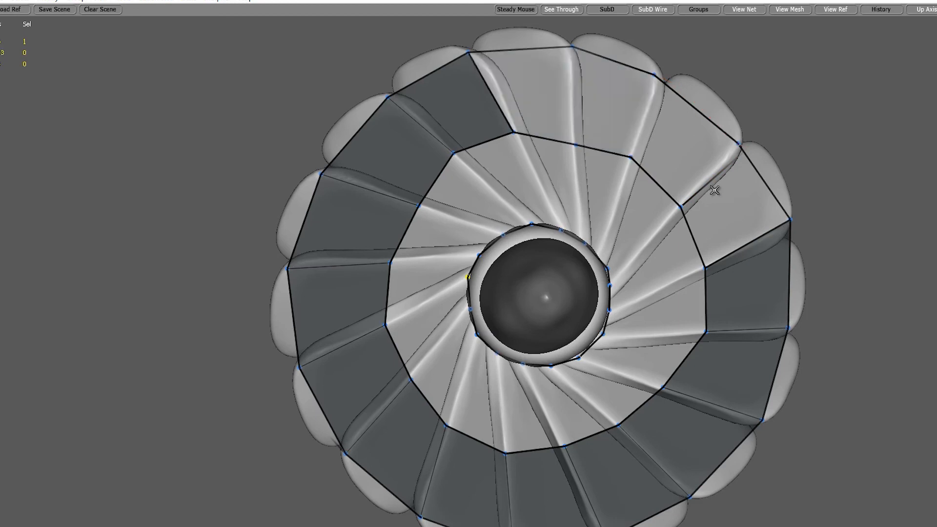
pyautogui.hotkey('ctrl', 'z')
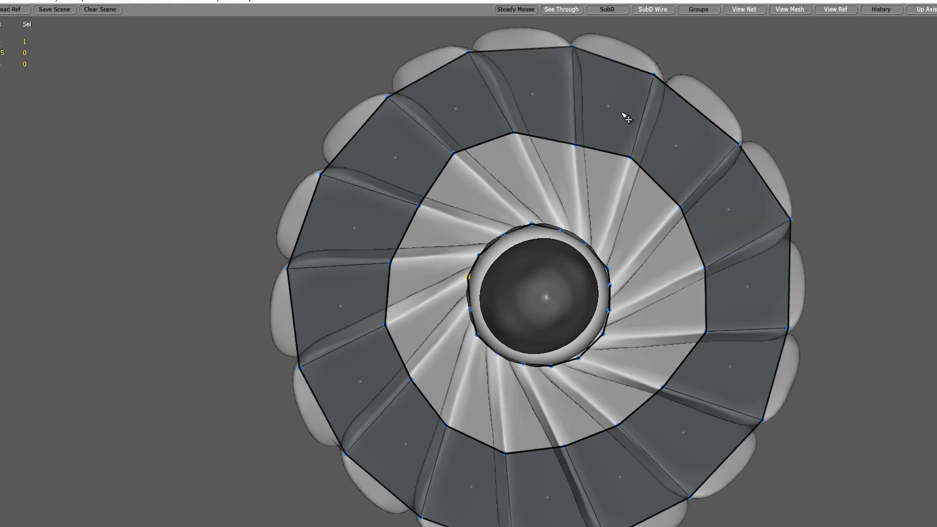
# Shift one rim vertex and several middle-ring vertices on the upper and left blades so they follow the blade ridges
pyautogui.moveTo(626, 145); pyautogui.dragTo(569, 186, button='middle')
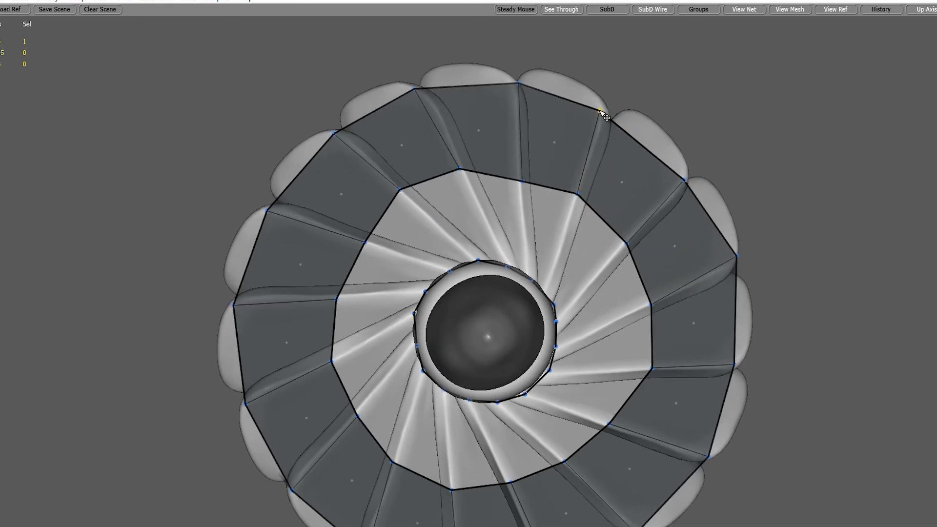
pyautogui.moveTo(516, 84); pyautogui.dragTo(509, 81)
pyautogui.moveTo(522, 183); pyautogui.dragTo(464, 178)
pyautogui.moveTo(400, 191); pyautogui.dragTo(409, 199)
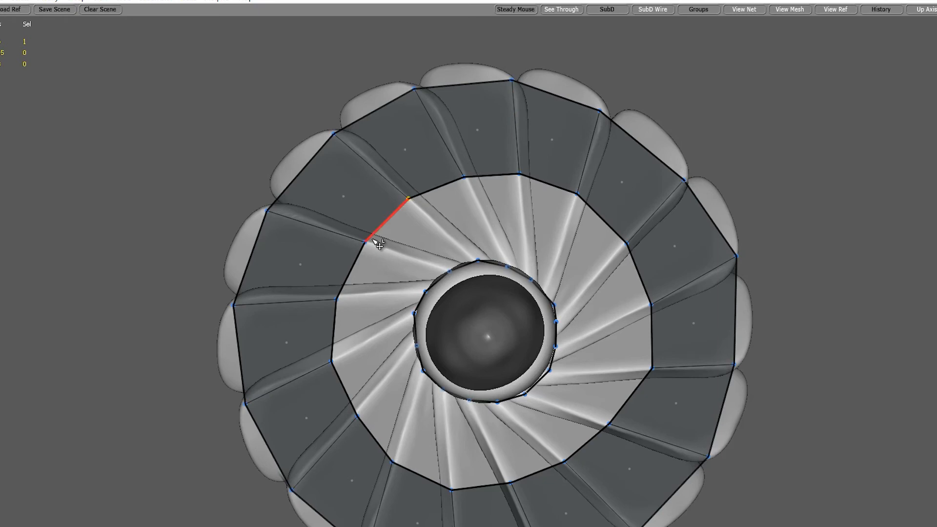
pyautogui.moveTo(332, 362); pyautogui.dragTo(333, 361)
pyautogui.moveTo(359, 408); pyautogui.dragTo(359, 413)
# Reposition the middle-ring vertices on the lower and right blades along their ridges to even out the ring
pyautogui.keyDown('alt'); pyautogui.moveTo(473, 421); pyautogui.dragTo(473, 384, button='middle'); pyautogui.keyUp('alt')
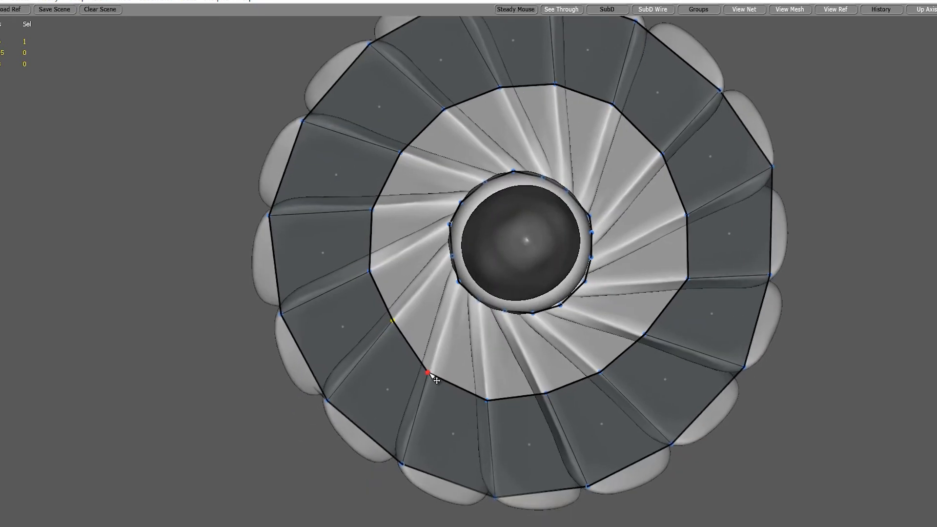
pyautogui.moveTo(428, 374); pyautogui.dragTo(435, 365)
pyautogui.moveTo(486, 402); pyautogui.dragTo(487, 391)
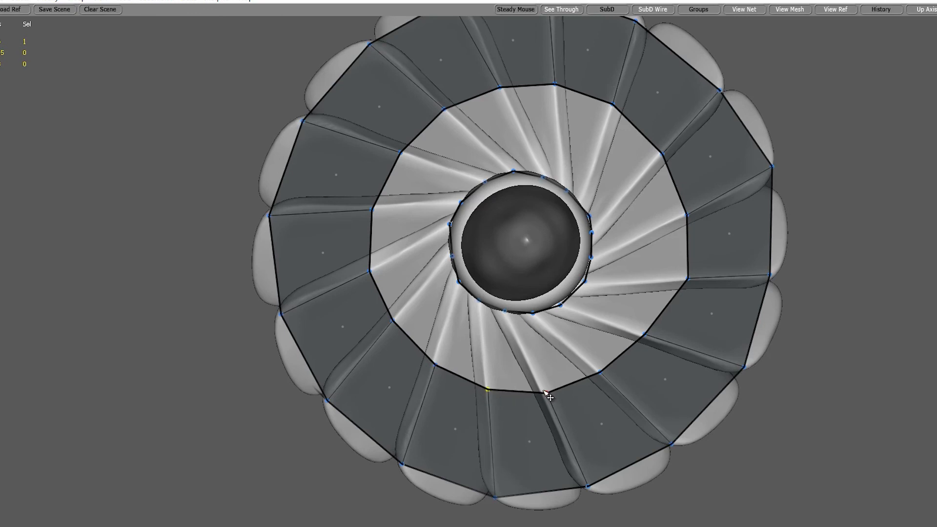
pyautogui.moveTo(546, 393); pyautogui.dragTo(538, 380)
pyautogui.moveTo(601, 374); pyautogui.dragTo(596, 365)
pyautogui.moveTo(642, 337); pyautogui.dragTo(641, 331)
pyautogui.moveTo(596, 365); pyautogui.dragTo(602, 374)
pyautogui.moveTo(538, 380); pyautogui.dragTo(543, 390)
pyautogui.moveTo(687, 279); pyautogui.dragTo(678, 280)
pyautogui.moveTo(688, 215); pyautogui.dragTo(672, 217)
pyautogui.moveTo(667, 157)
pyautogui.mouseDown()
pyautogui.moveTo(616, 119)
pyautogui.moveTo(665, 158)
pyautogui.moveTo(660, 168)
pyautogui.moveTo(657, 161)
pyautogui.mouseUp()
# Bridge the middle ring to the hub ring with quad faces to fill the inner ring of the fan
pyautogui.click(613, 106)
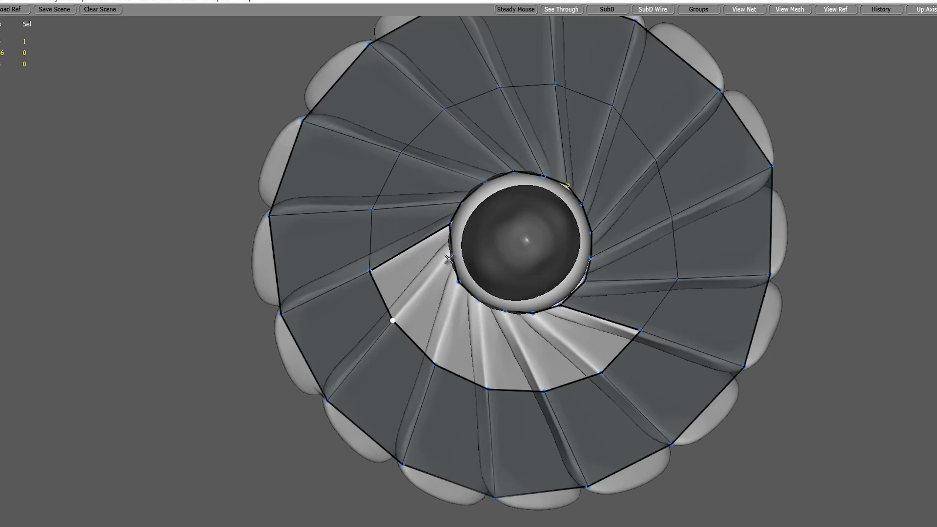
pyautogui.click(451, 256)
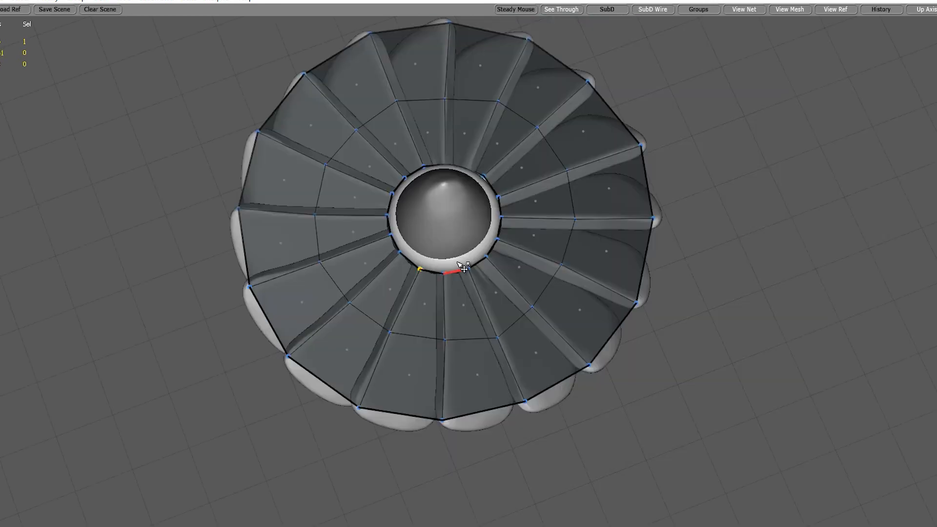
pyautogui.moveTo(462, 268); pyautogui.dragTo(424, 225, button='middle')
pyautogui.moveTo(472, 346); pyautogui.dragTo(513, 293, button='middle')
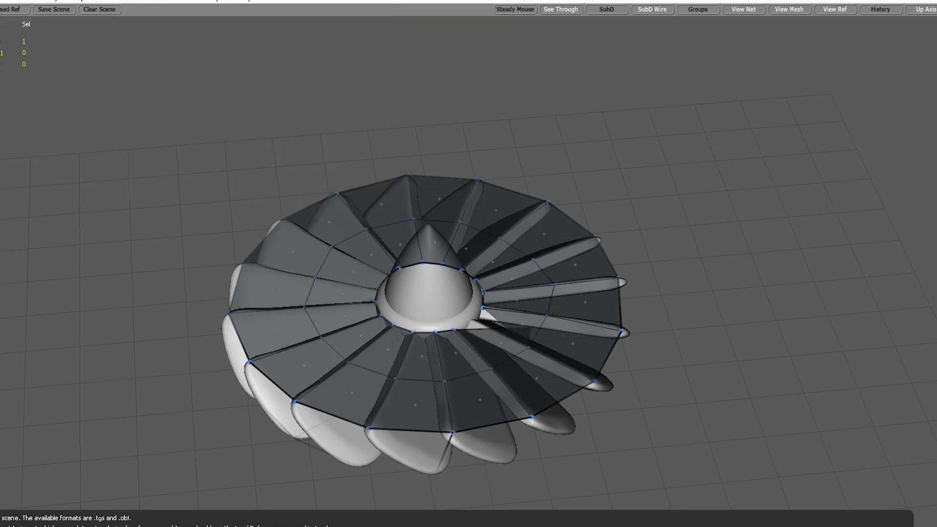
# Save the scene as an Alias OBJ file named propeller_01_01
pyautogui.click(468, 444)
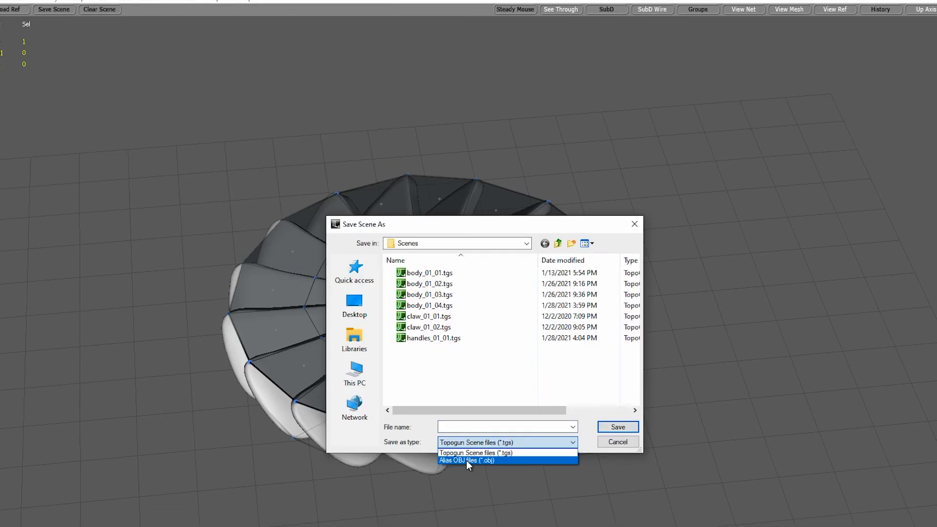
pyautogui.click(468, 460)
pyautogui.write('propeller_01_01')
pyautogui.press('Return')
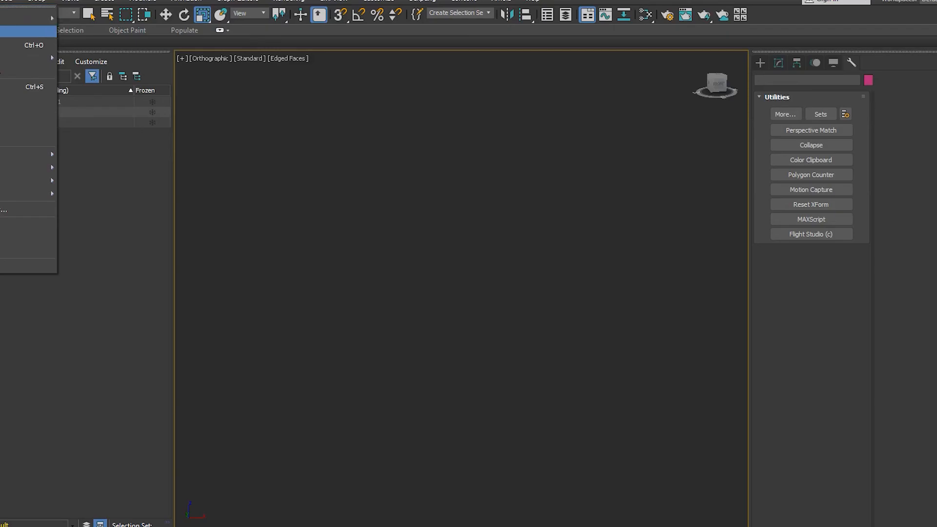
# Switch to 3ds Max and import the most recently modified OBJ, the fan's low-poly mesh
pyautogui.moveTo(30, 163)
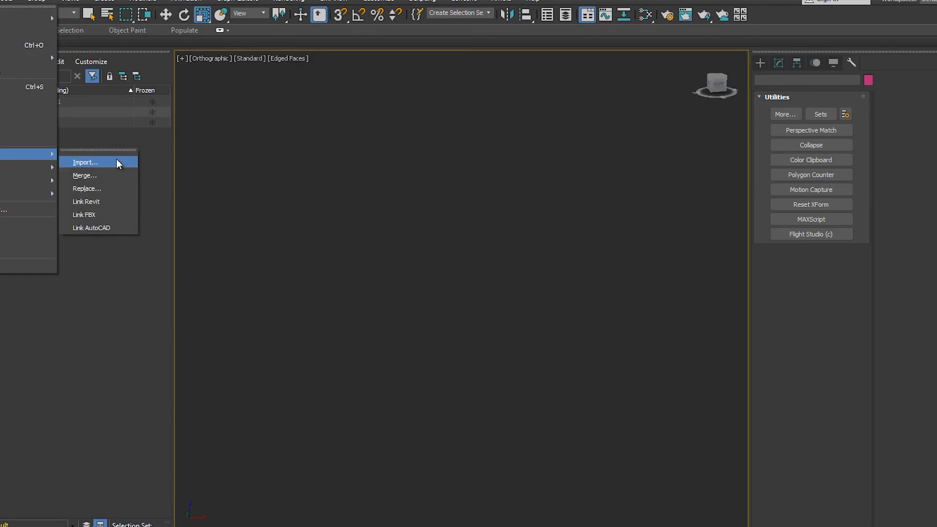
pyautogui.click(116, 159)
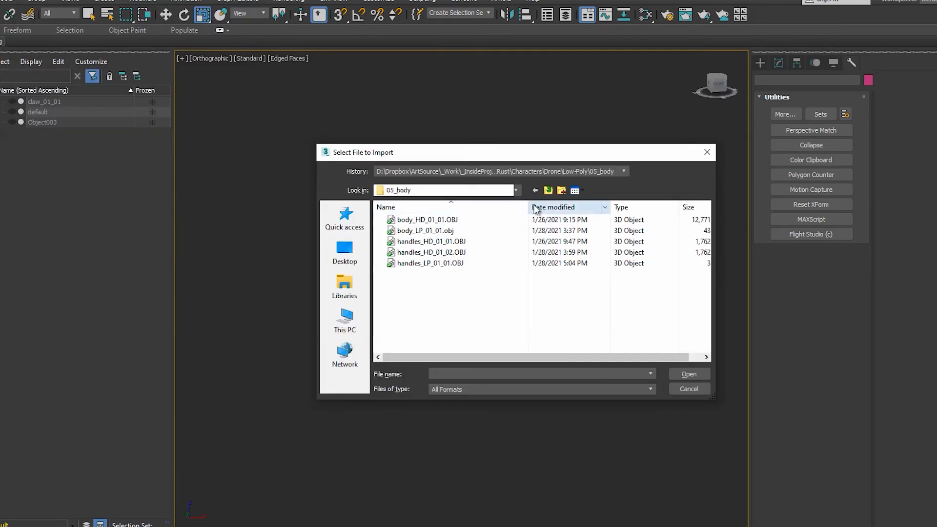
pyautogui.doubleClick(546, 219)
pyautogui.keyDown('alt'); pyautogui.moveTo(481, 324); pyautogui.dragTo(429, 260, button='middle'); pyautogui.keyUp('alt')
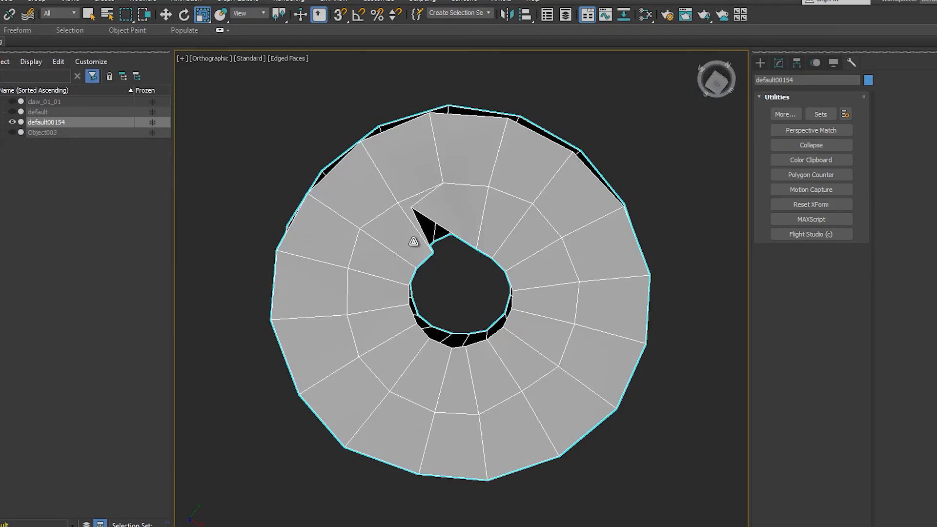
# Add an Edit Poly modifier to the imported mesh and delete the misplaced vertex beside the central hole
pyautogui.rightClick(411, 217)
pyautogui.click(324, 338)
pyautogui.click(779, 64)
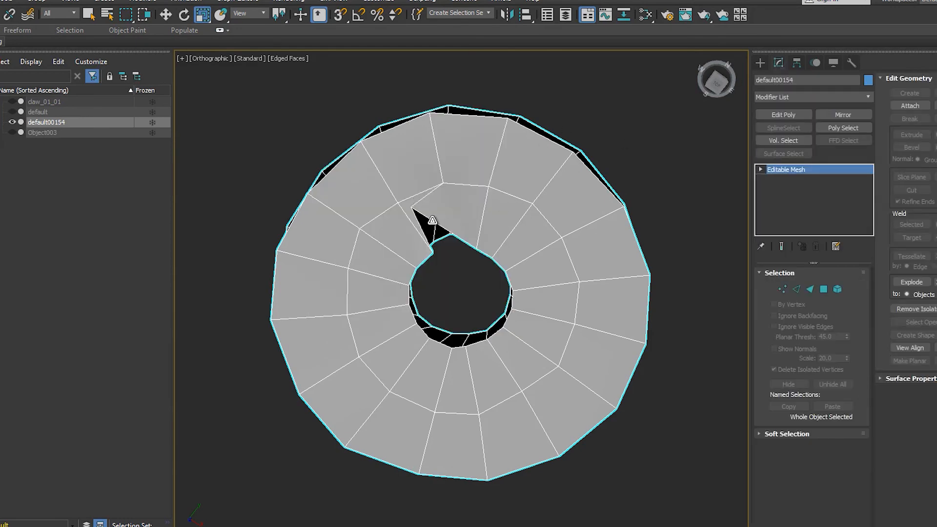
pyautogui.click(795, 115)
pyautogui.click(412, 210)
pyautogui.press('Delete')
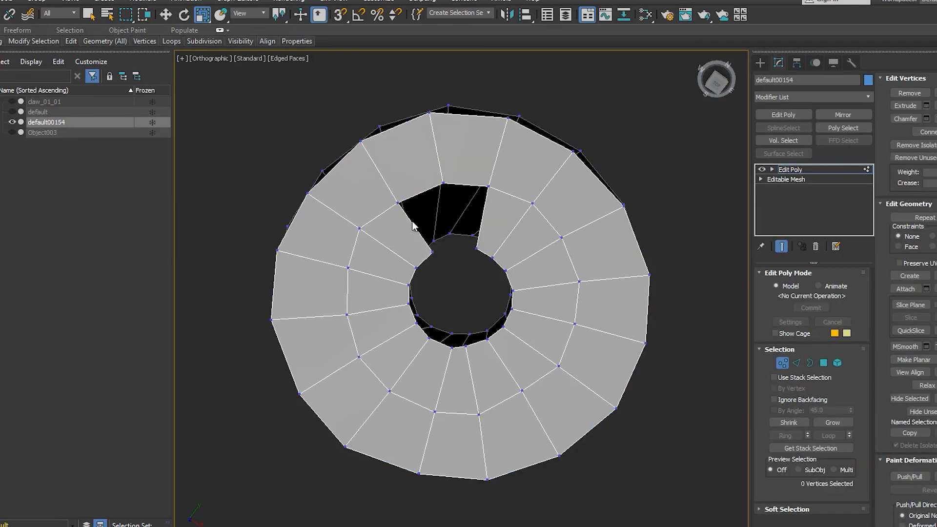
# Select both outer rim borders of the fan mesh and scale them slightly and uniformly
pyautogui.rightClick(327, 188)
pyautogui.click(324, 152)
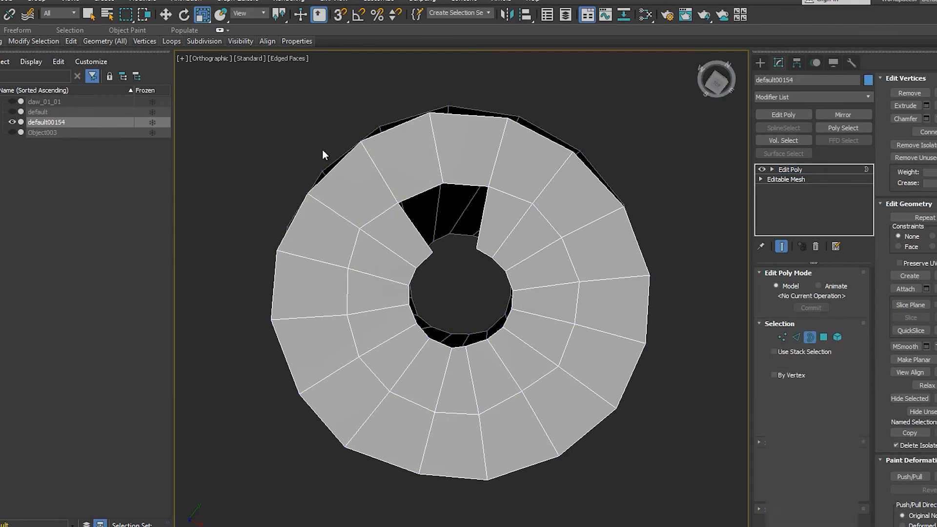
pyautogui.click(349, 154)
pyautogui.keyDown('alt'); pyautogui.moveTo(466, 332); pyautogui.dragTo(435, 473, button='middle'); pyautogui.keyUp('alt')
pyautogui.keyDown('alt'); pyautogui.moveTo(450, 335); pyautogui.dragTo(445, 309, button='middle'); pyautogui.keyUp('alt')
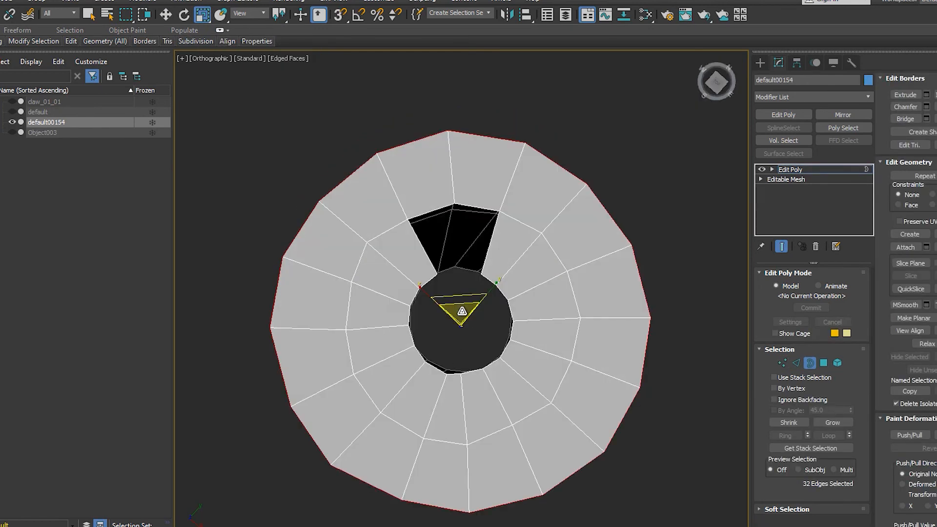
pyautogui.moveTo(459, 297); pyautogui.dragTo(463, 291)
pyautogui.keyDown('alt'); pyautogui.moveTo(514, 411); pyautogui.dragTo(462, 360, button='middle'); pyautogui.keyUp('alt')
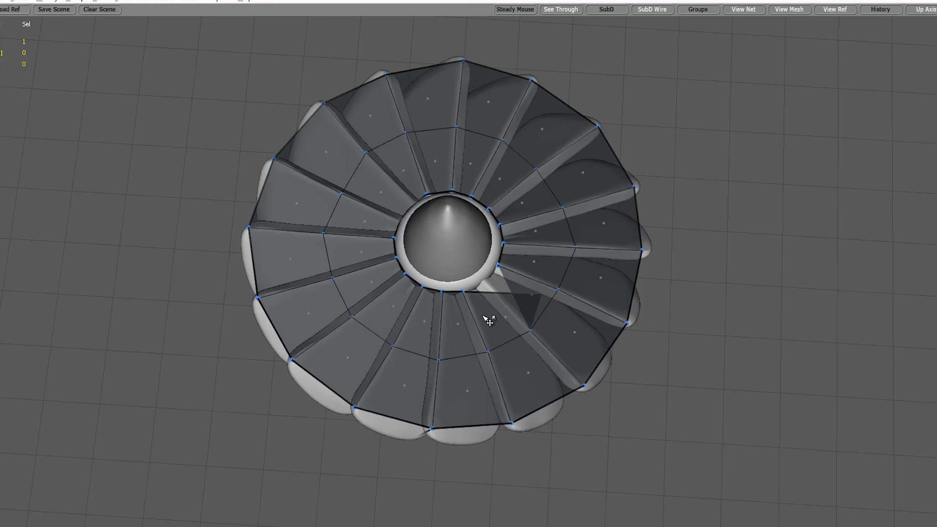
pyautogui.moveTo(485, 317); pyautogui.dragTo(448, 335, button='middle')
pyautogui.moveTo(330, 226); pyautogui.dragTo(315, 156, button='middle')
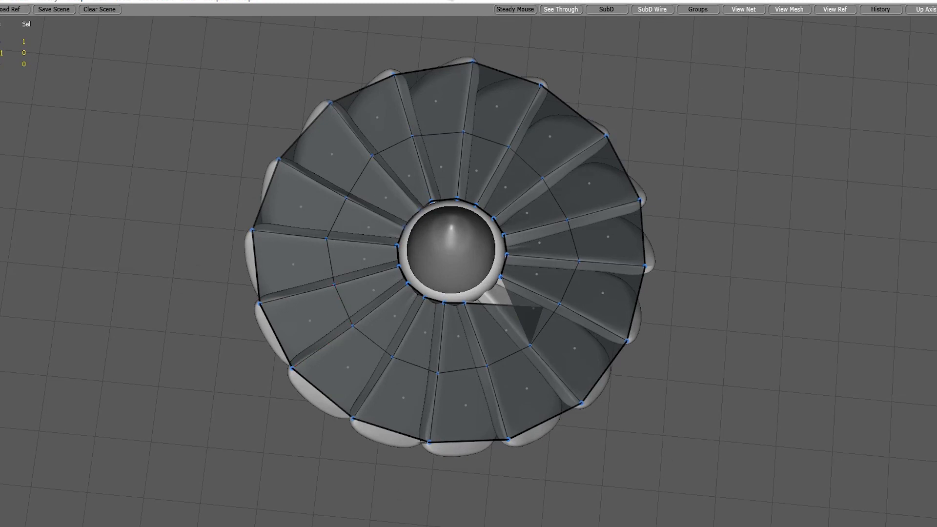
pyautogui.moveTo(393, 372); pyautogui.dragTo(387, 393, button='middle')
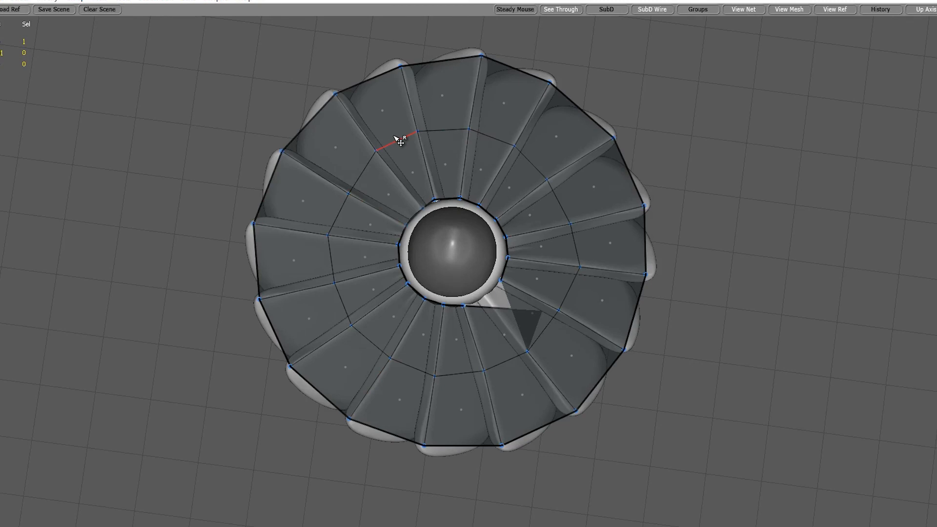
pyautogui.moveTo(344, 221); pyautogui.dragTo(442, 437, button='middle')
pyautogui.moveTo(397, 272); pyautogui.dragTo(381, 344, button='middle')
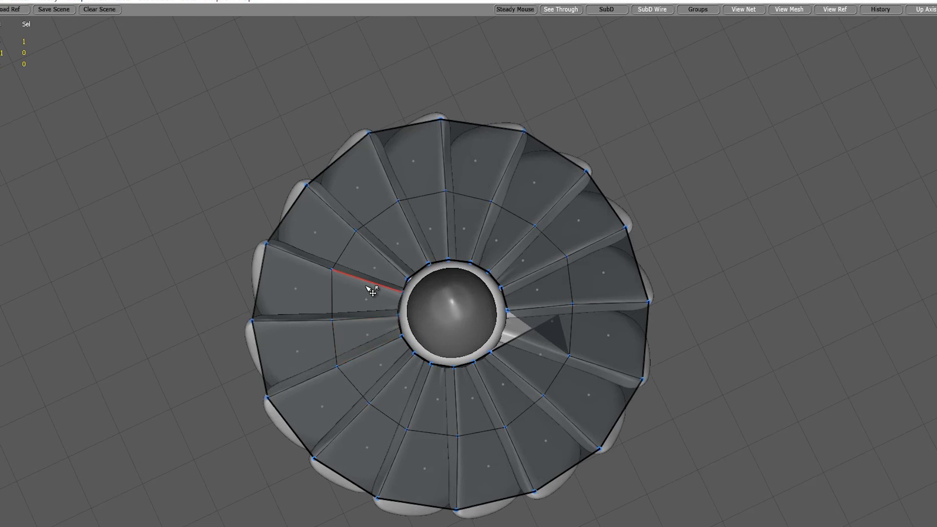